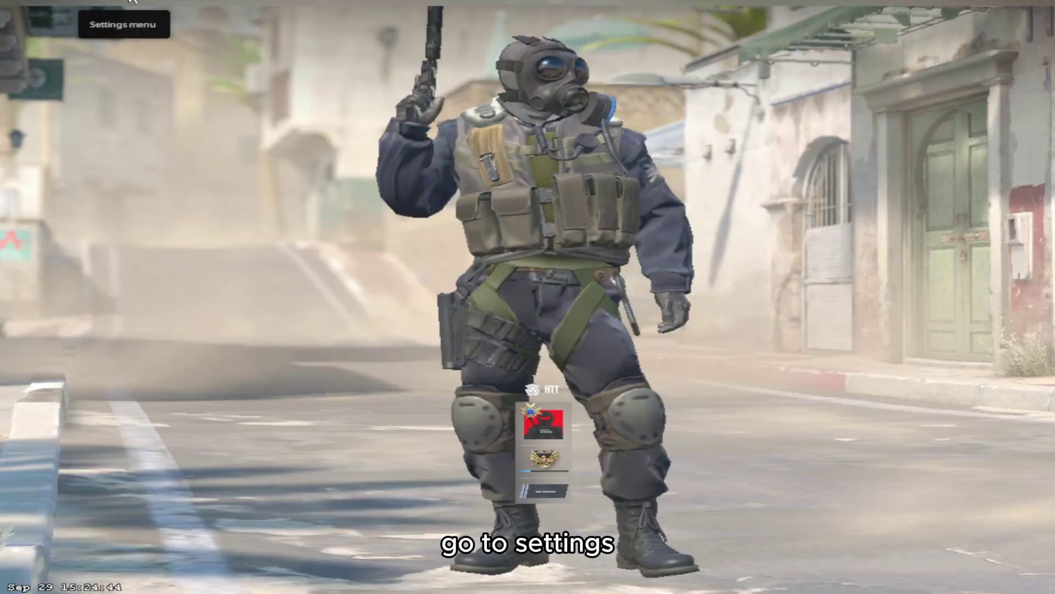
- Open the Counter-Strike 2 settings menu from the main-menu gear icon
left_click(126, 2)
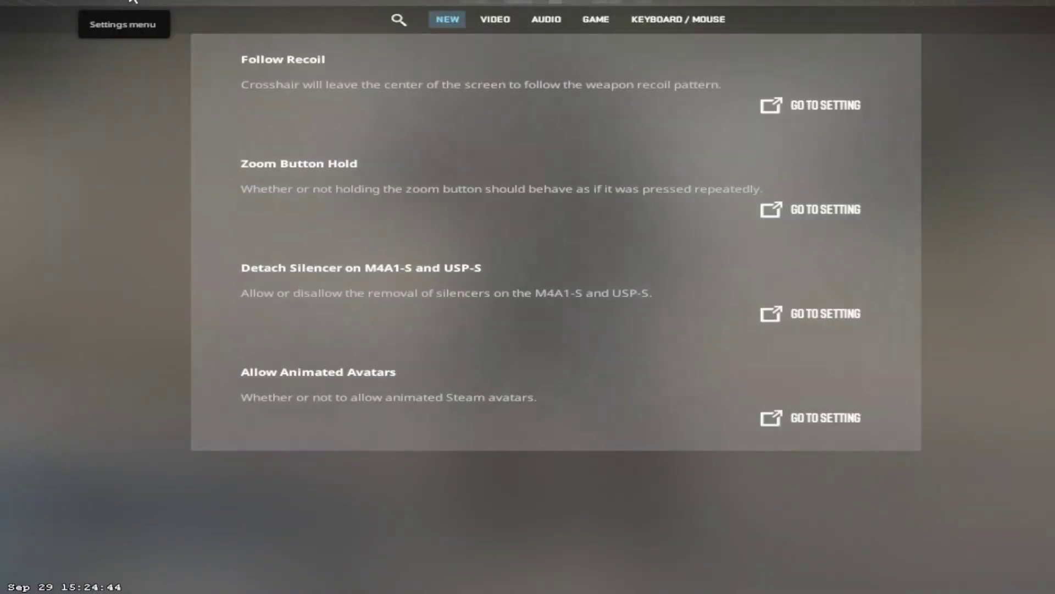
- Check the 1024x768 resolution and 75 Hz refresh rate, then show Advanced Video settings
left_click(503, 21)
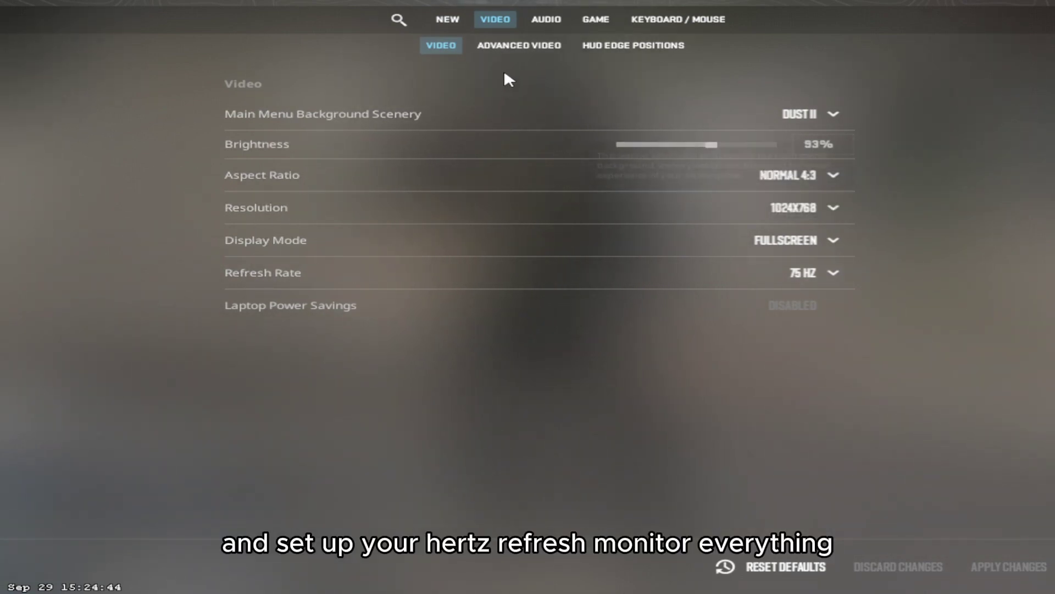
left_click(495, 47)
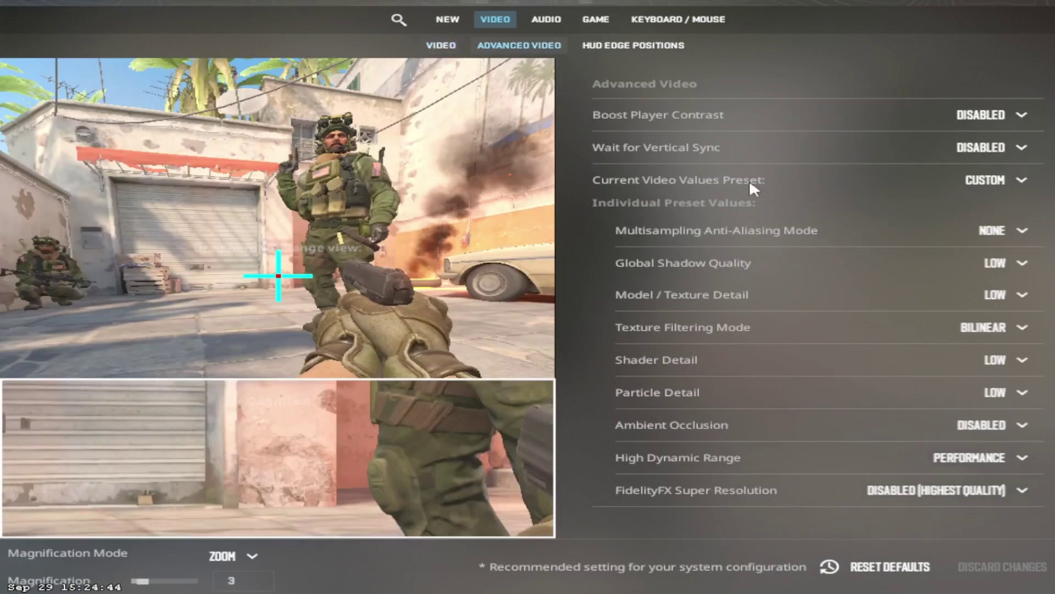
left_click(440, 47)
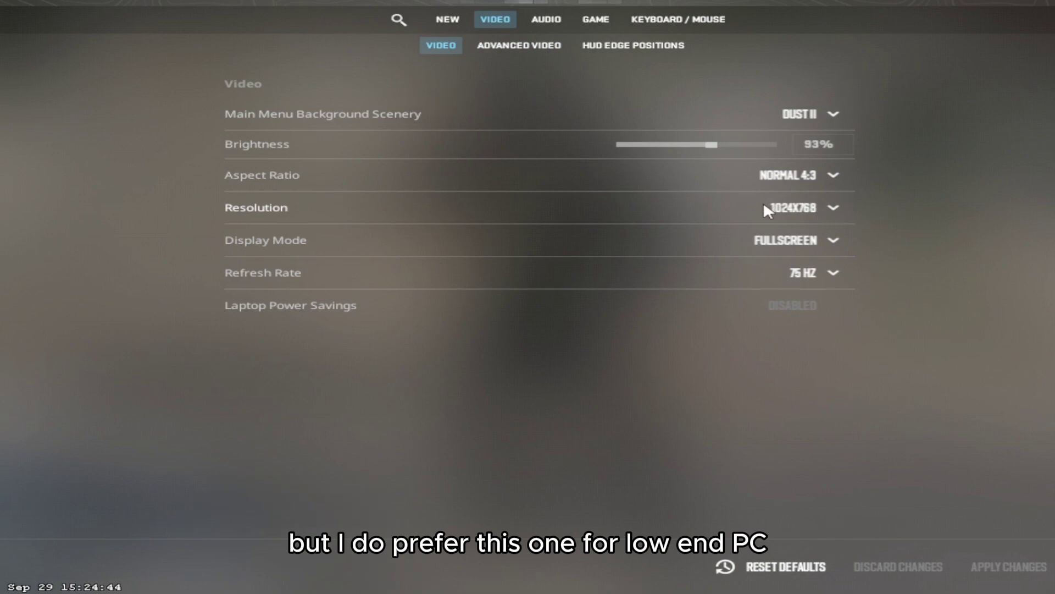
left_click(501, 46)
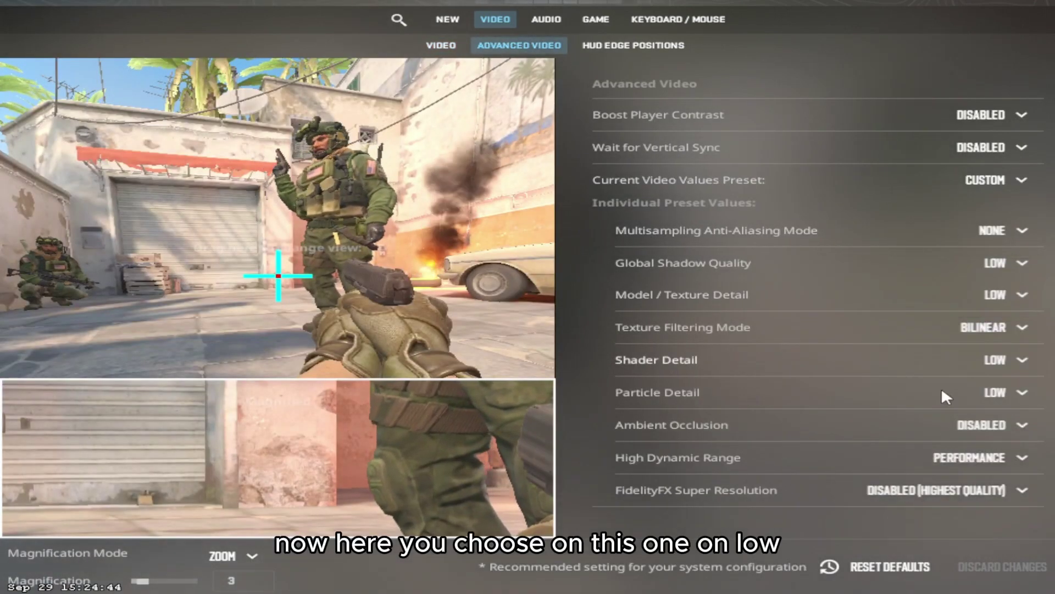
- Apply the Low video preset and leave FidelityFX Super Resolution Disabled
left_click(1011, 183)
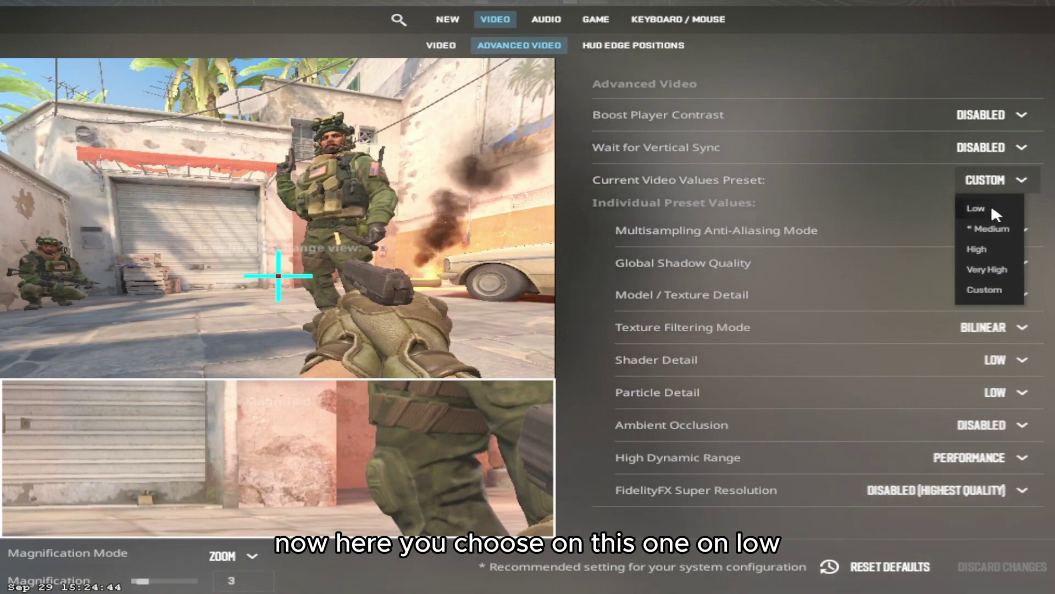
left_click(977, 209)
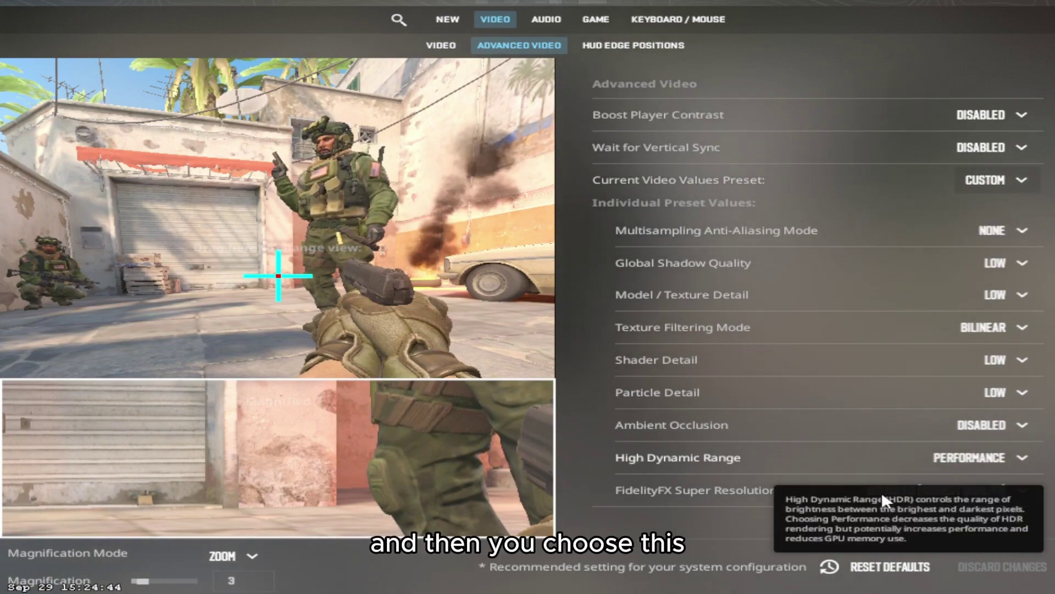
left_click(875, 493)
left_click(901, 460)
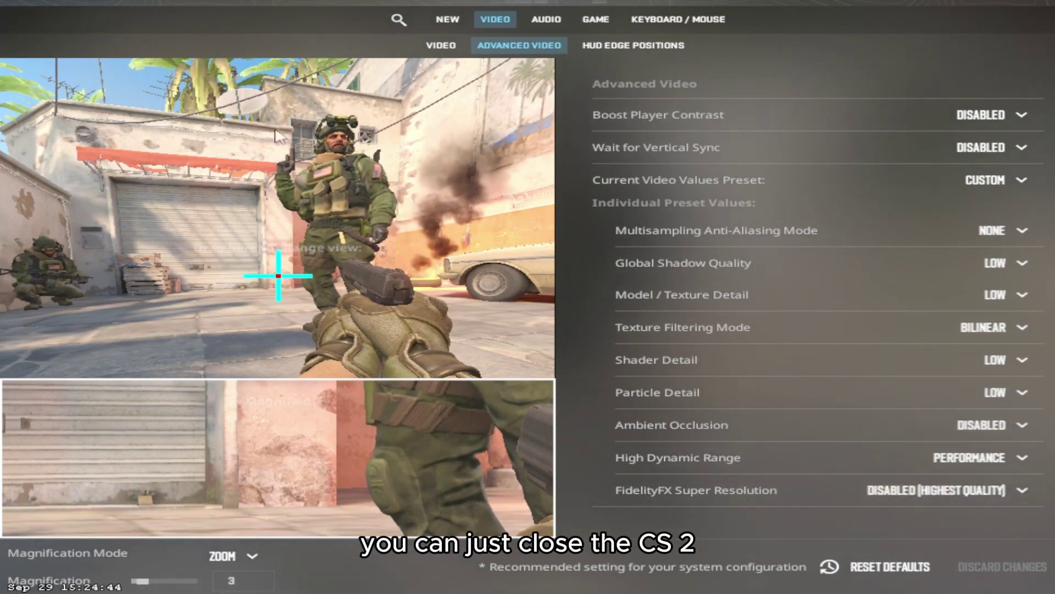
- Quit Counter-Strike 2 and confirm the exit to the desktop
left_click(174, 2)
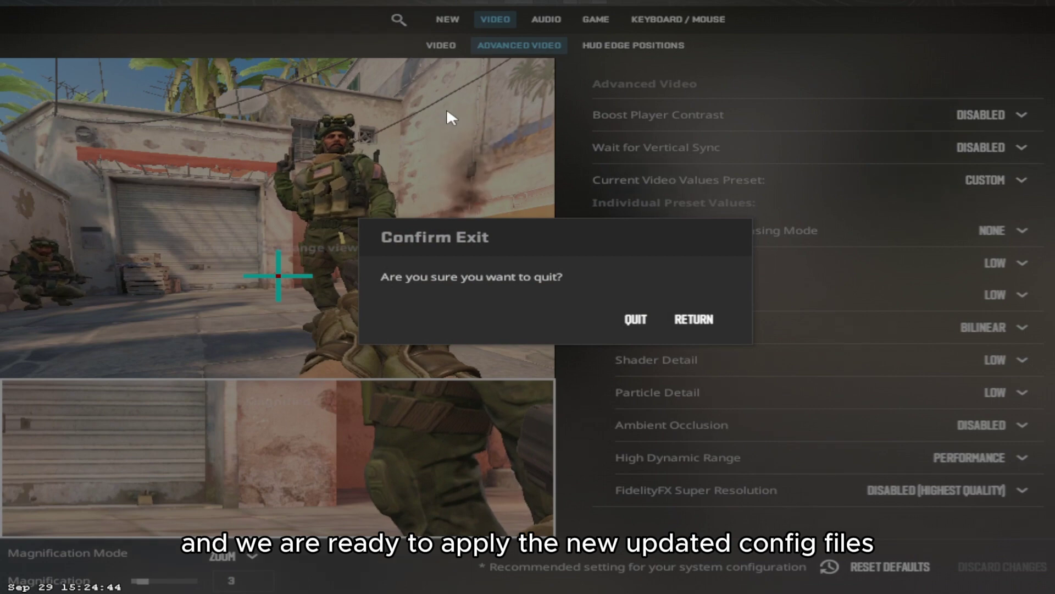
left_click(650, 312)
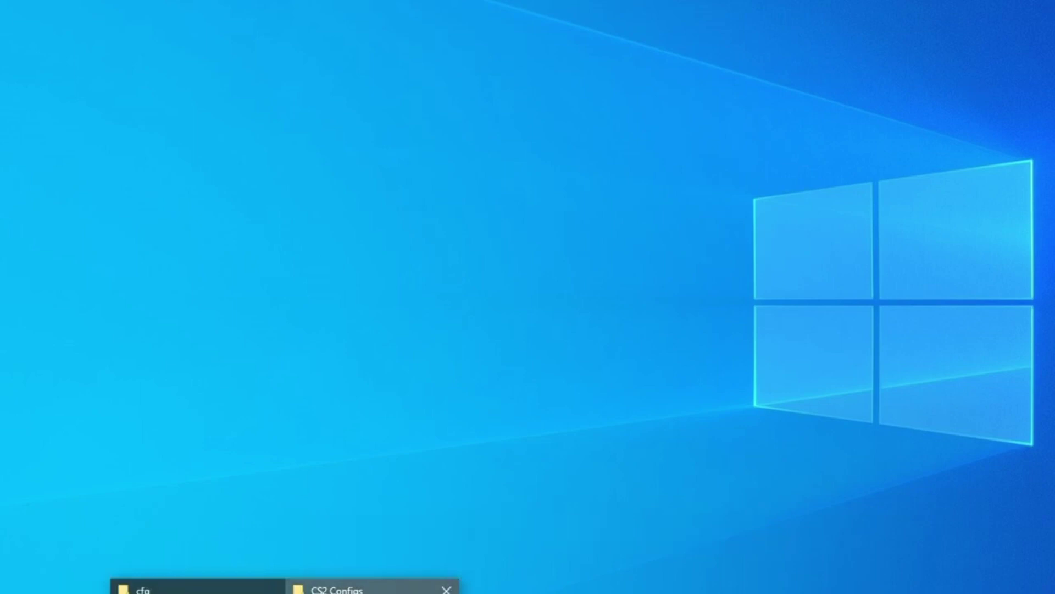
- Minimize the CS2 Configs window and bring the Steam cfg folder window forward
left_click(374, 587)
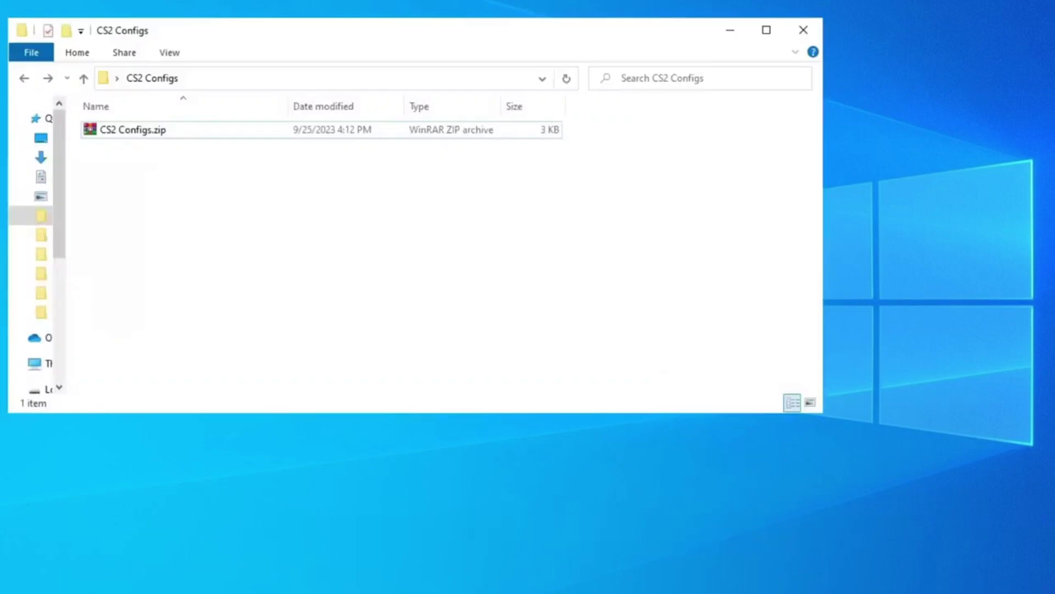
left_click(732, 33)
left_click(187, 585)
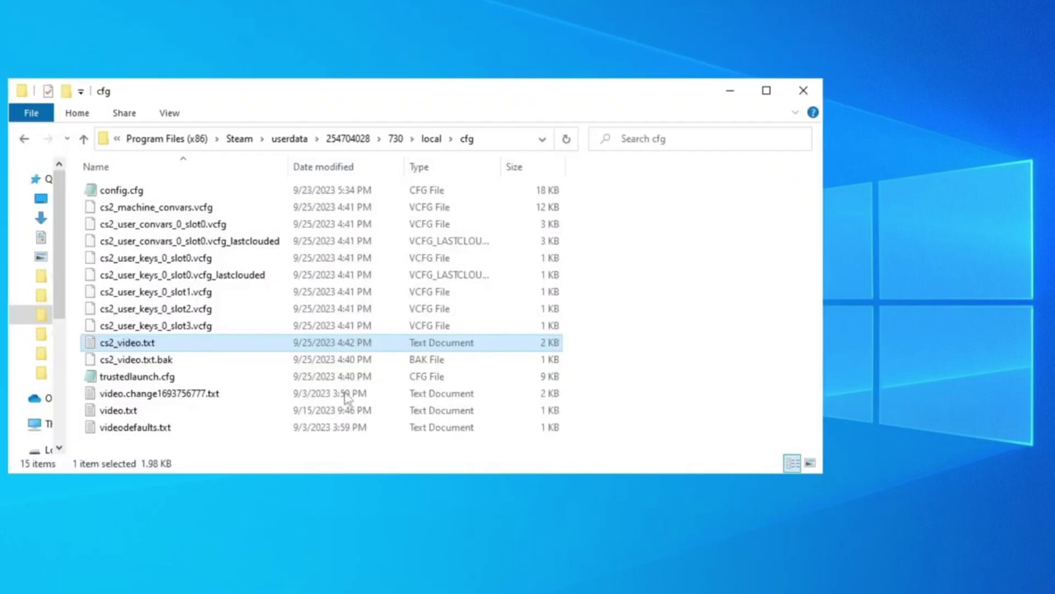
left_click_drag(461, 85, 567, 48)
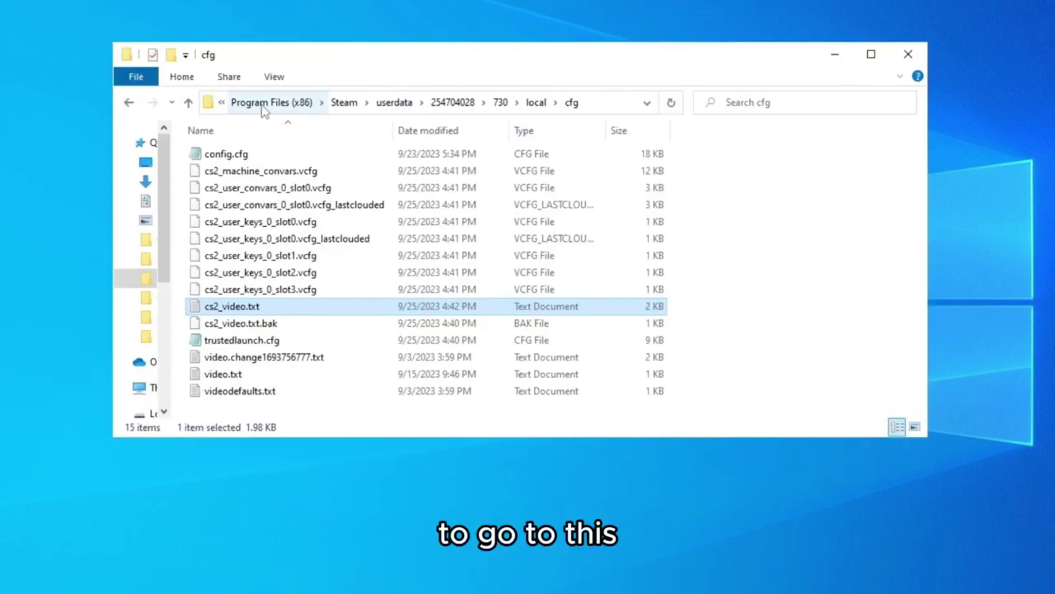
- Reveal the cfg folder's full Steam\userdata\...\730\local\cfg path in the address bar
left_click(604, 103)
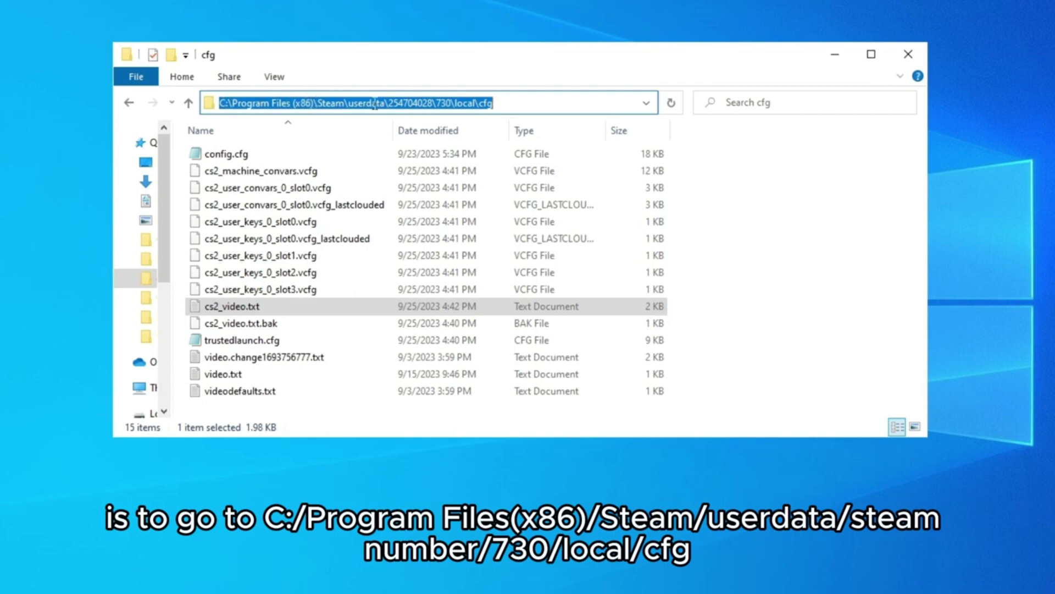
left_click(494, 103)
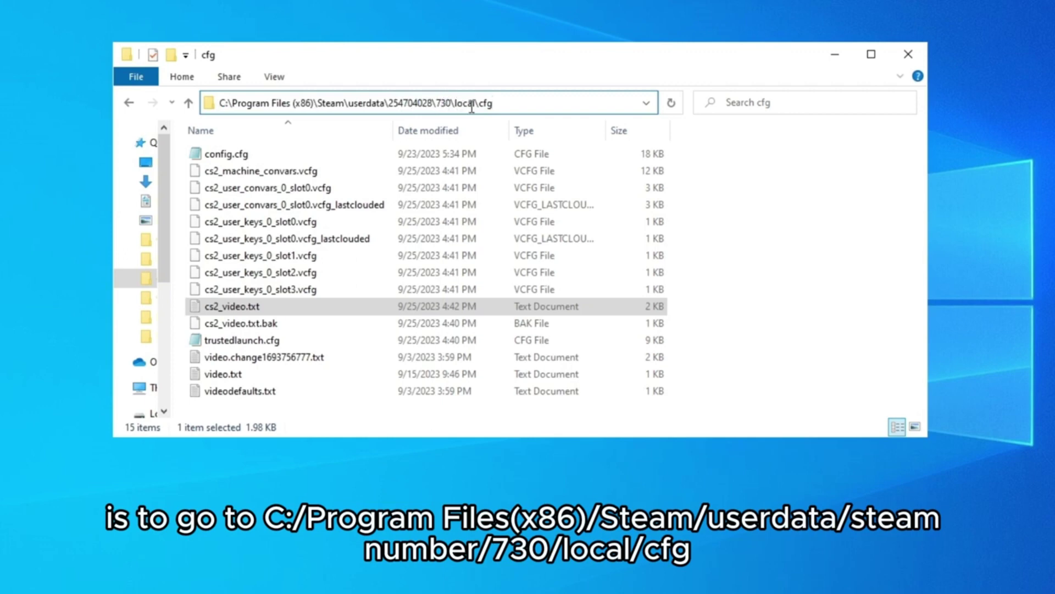
left_click_drag(493, 102, 209, 103)
left_click(504, 104)
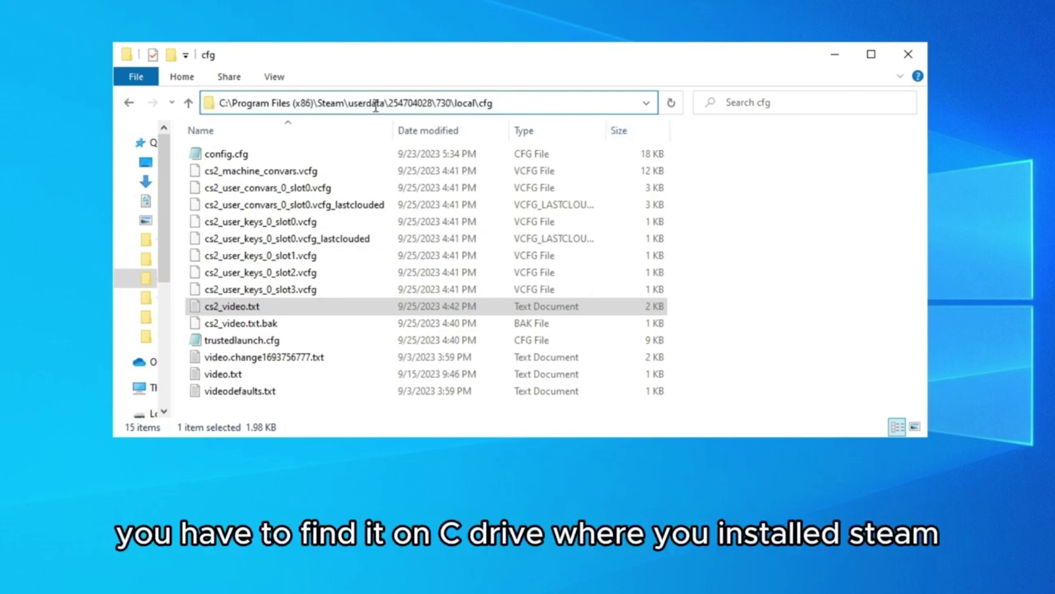
left_click(360, 234)
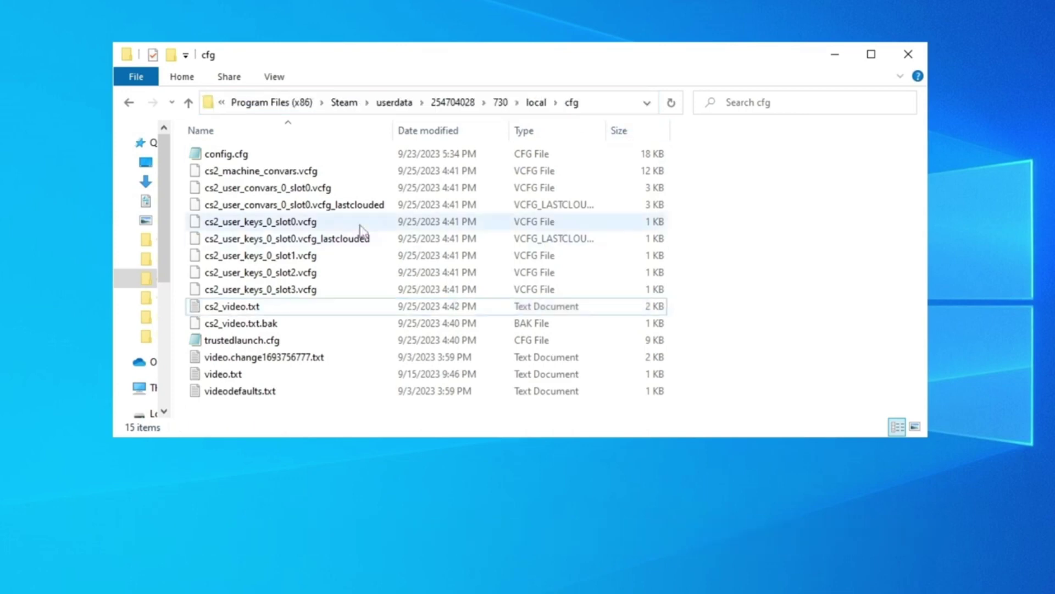
- Open cs2_video.txt in Notepad and select the DeviceID value 34534
double_click(275, 308)
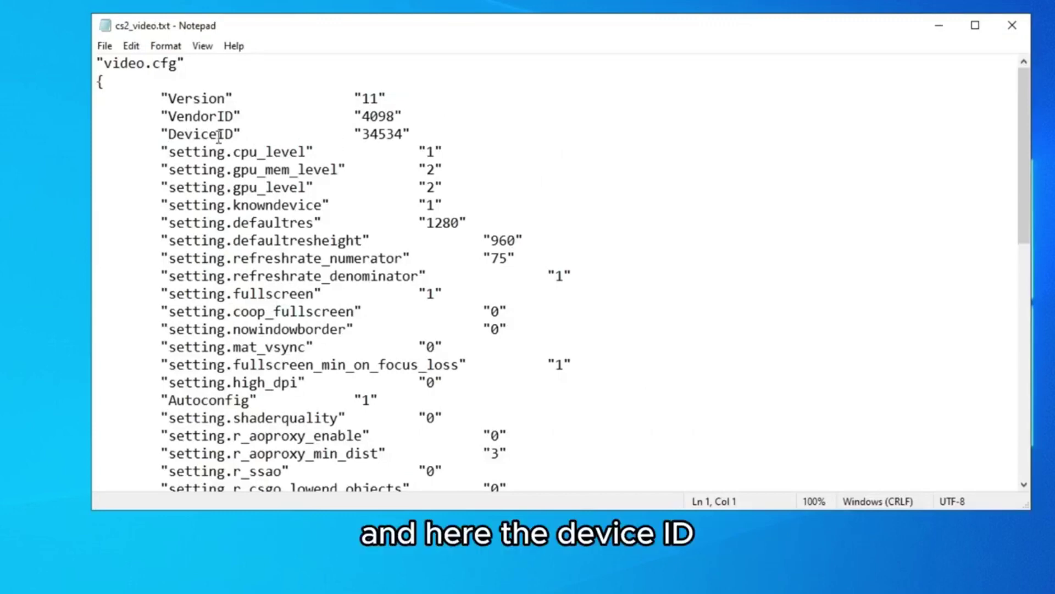
left_click_drag(147, 134, 425, 139)
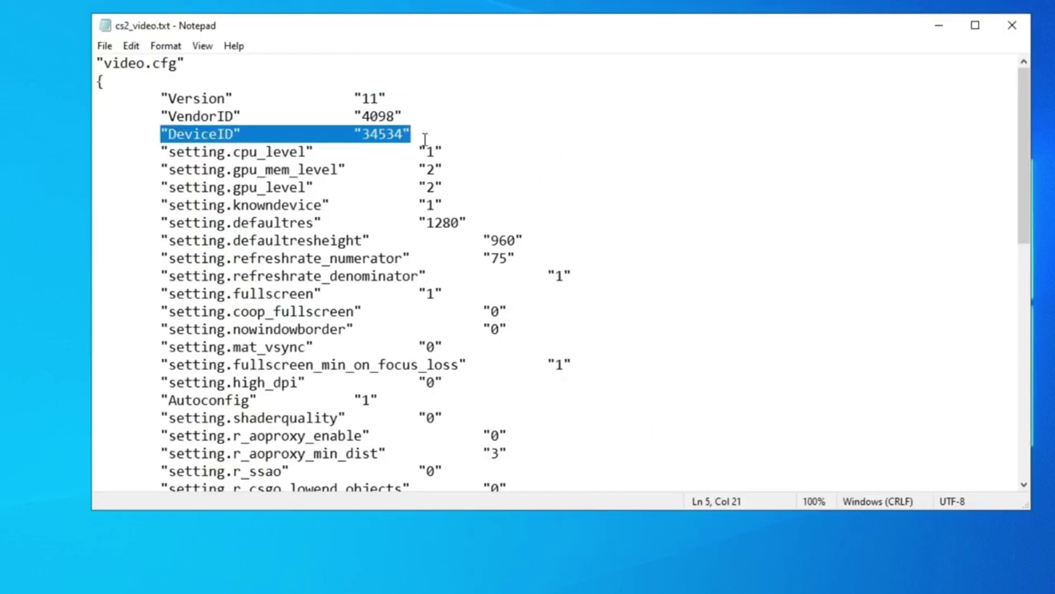
left_click(355, 135)
left_click_drag(362, 134, 403, 138)
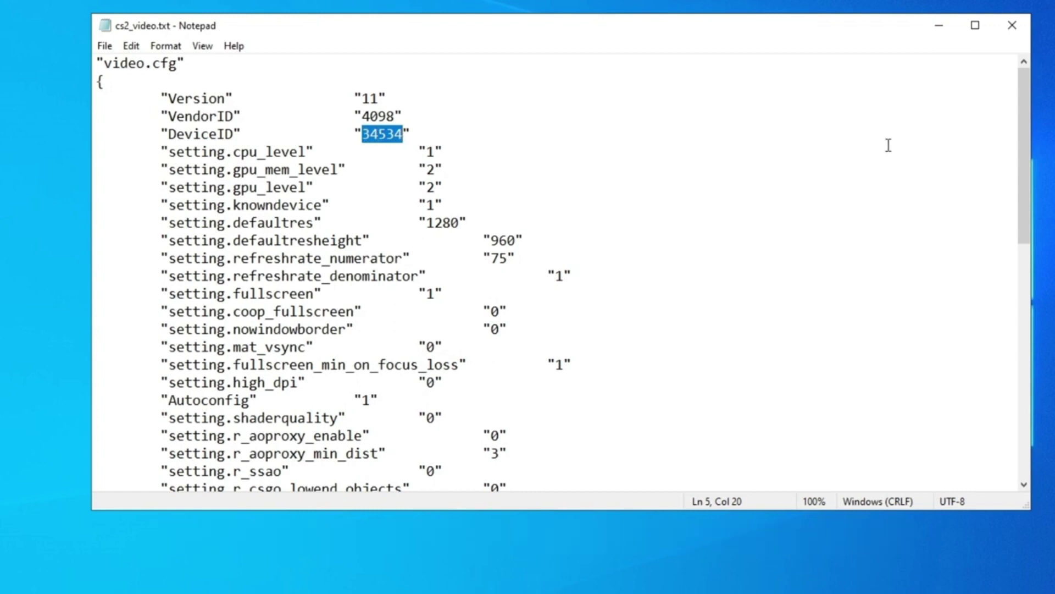
left_click(474, 203)
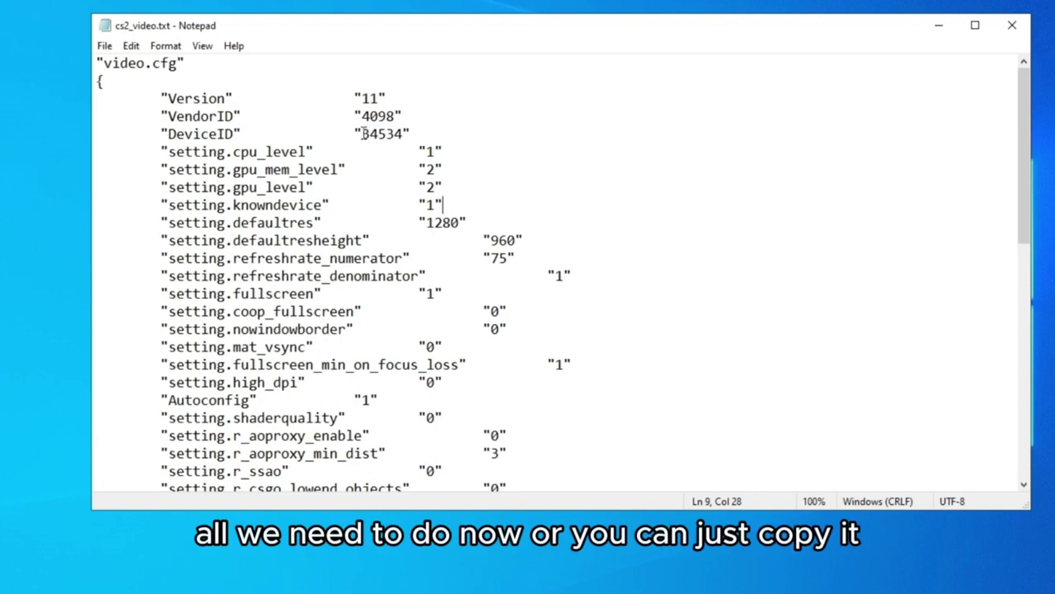
left_click_drag(364, 133, 405, 135)
- Copy the DeviceID value 34534 and close cs2_video.txt
right_click(393, 133)
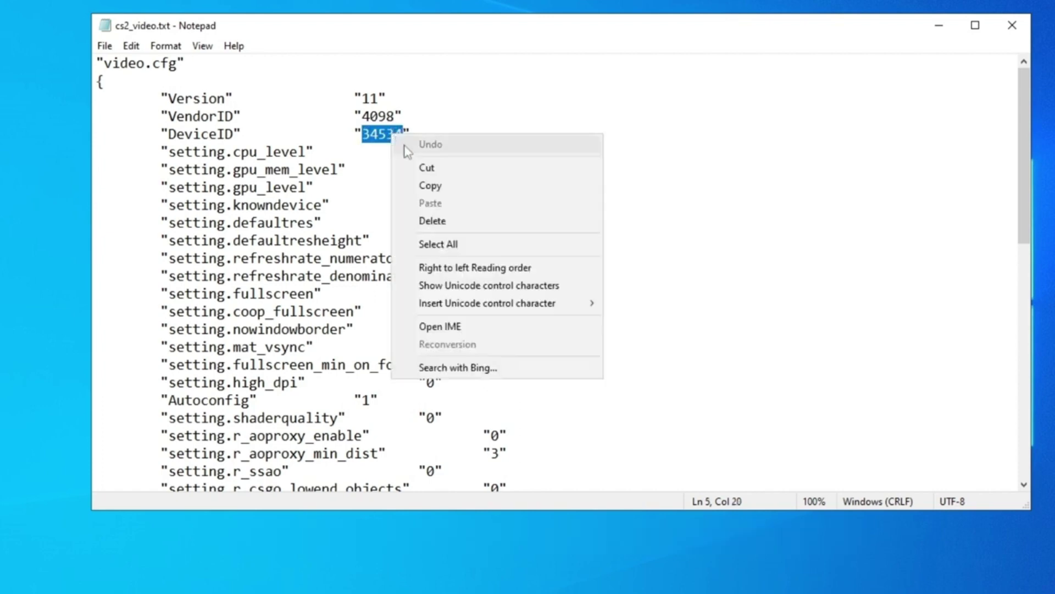
left_click(430, 184)
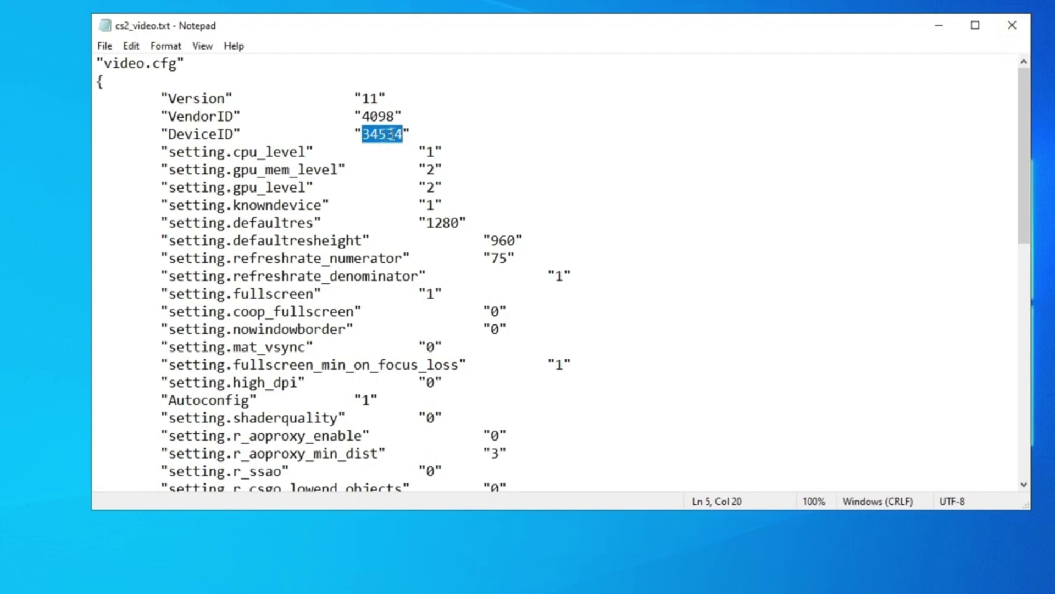
left_click(1013, 25)
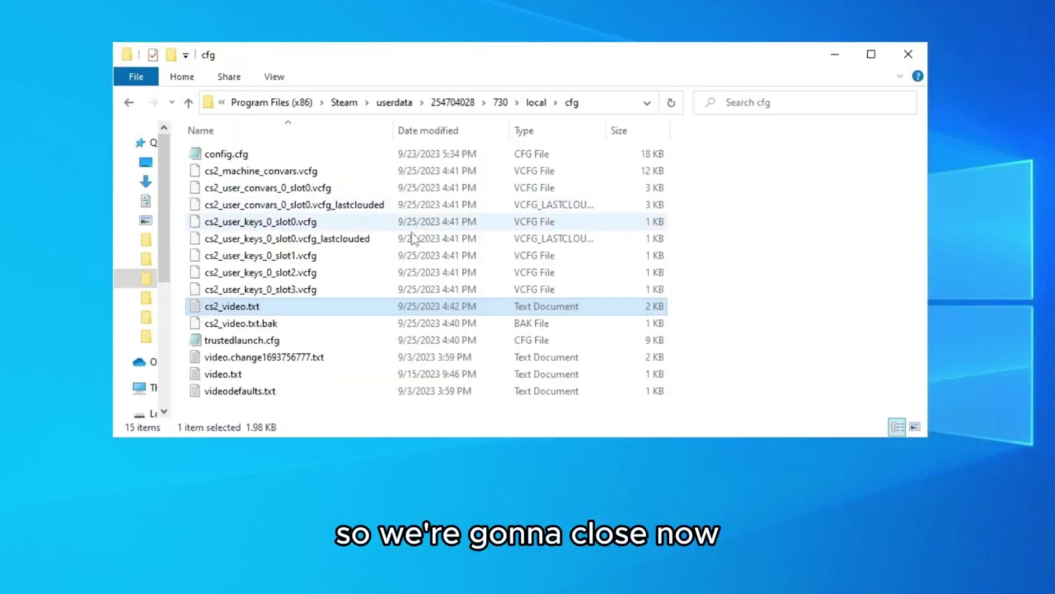
- Extract CS2 Configs.zip here, creating Low, Normal and Ultra Low Quality folders
mouse_move(285, 593)
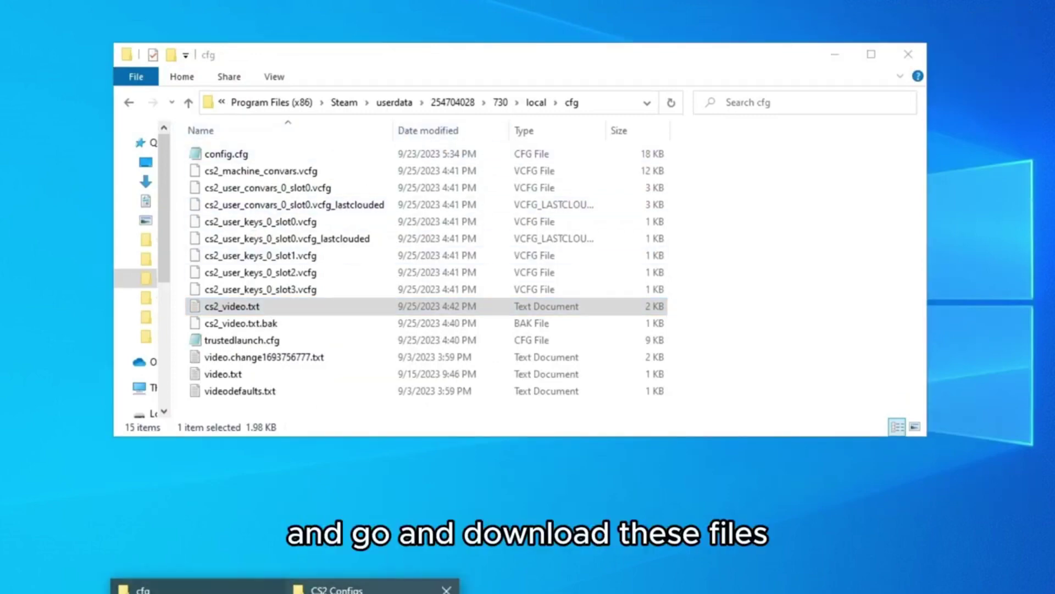
left_click(363, 588)
left_click_drag(195, 30, 299, 65)
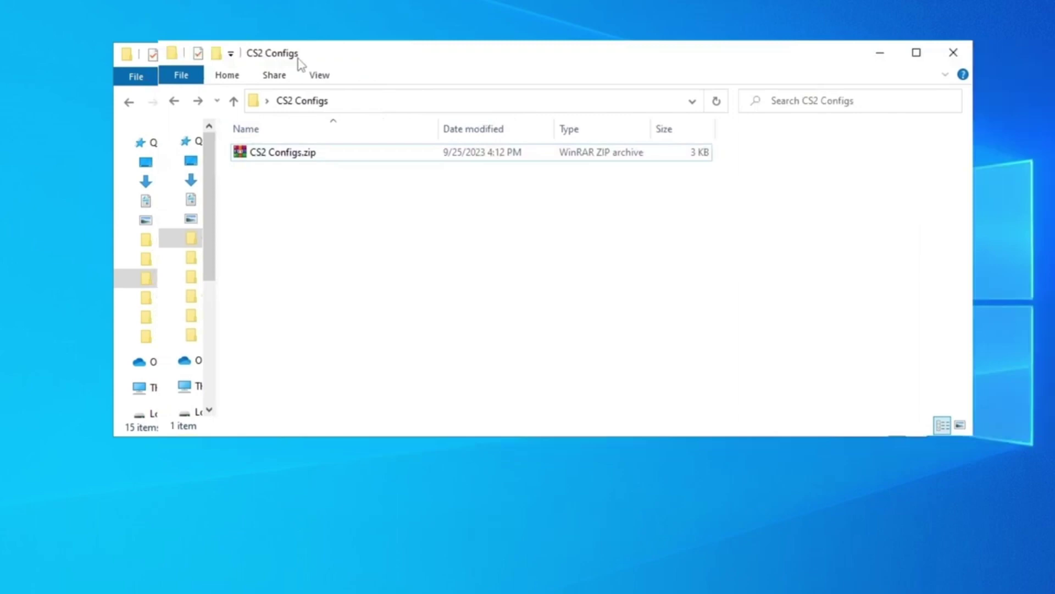
left_click(312, 156)
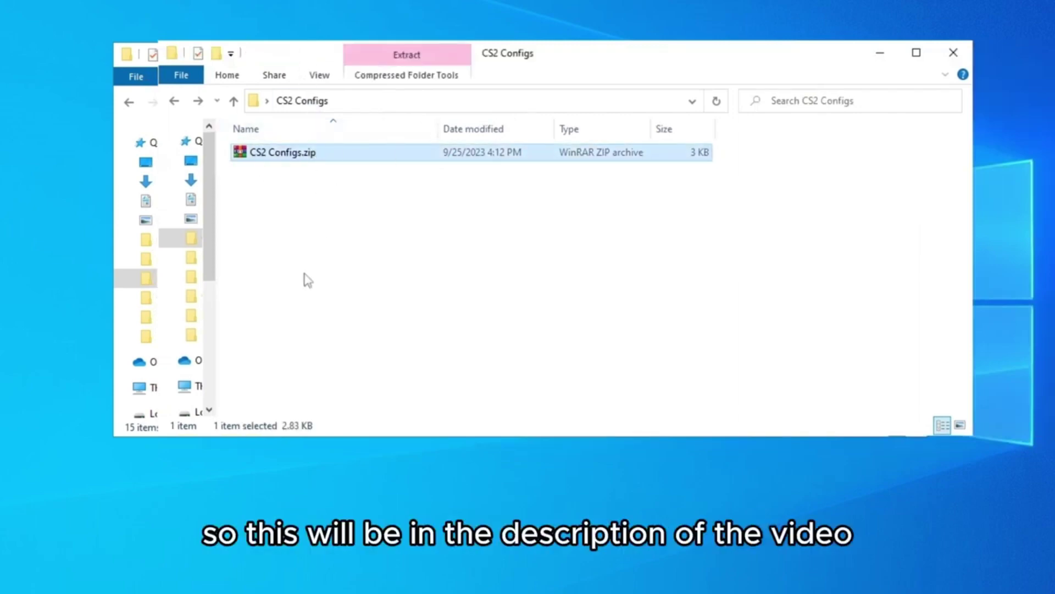
left_click(129, 431)
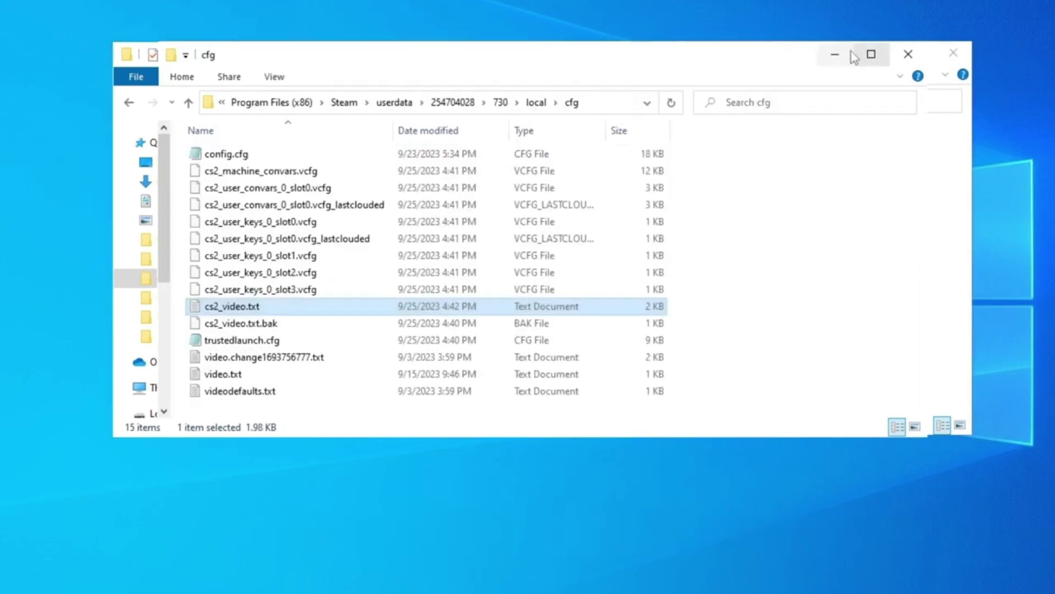
left_click(867, 53)
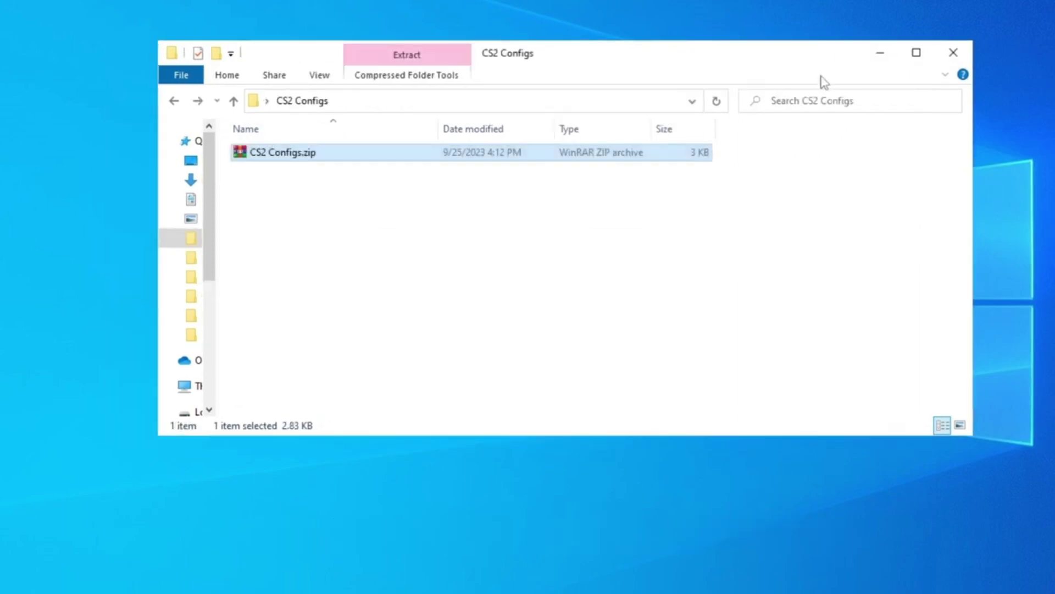
right_click(350, 152)
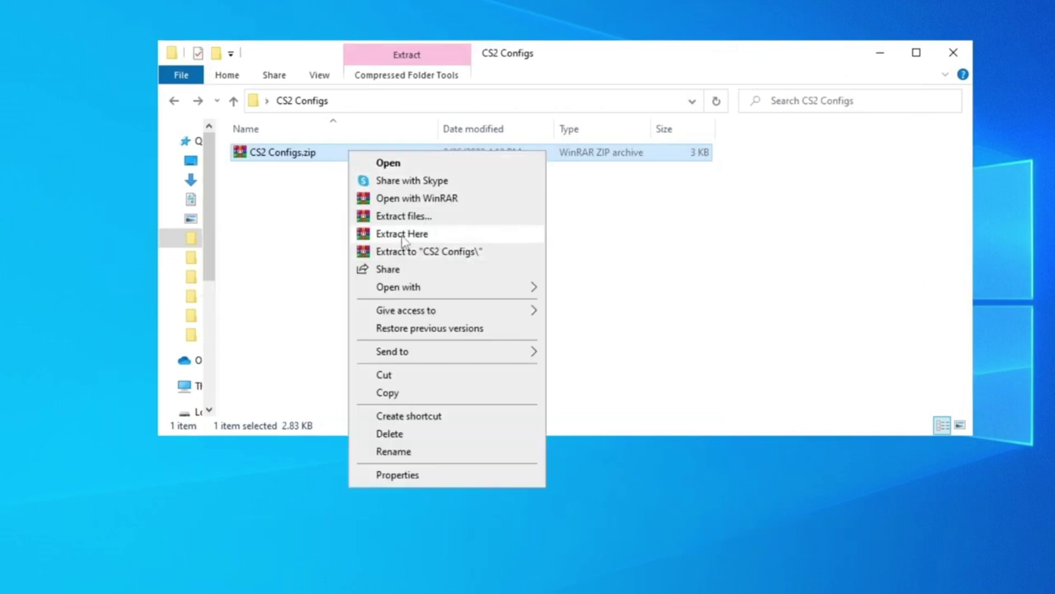
left_click(441, 238)
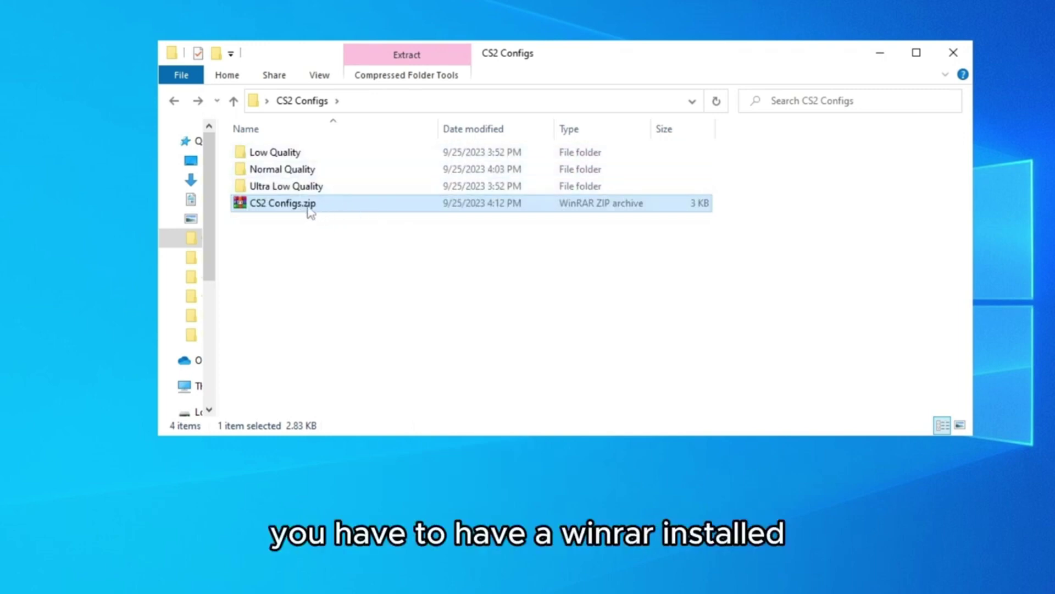
- Open the Ultra Low Quality folder and select its cs2_video.txt
left_click(518, 264)
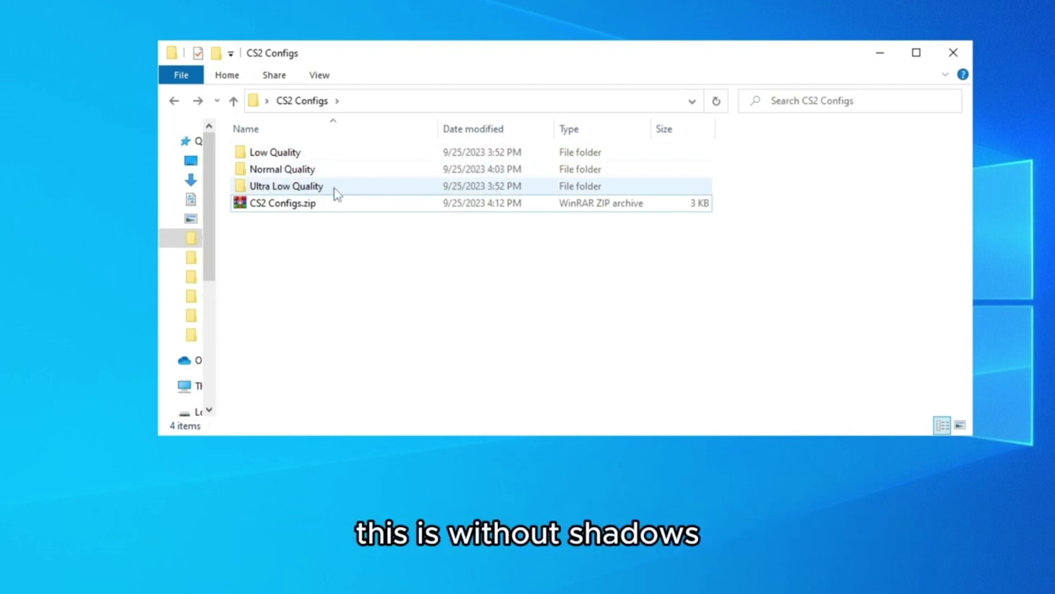
left_click(357, 189)
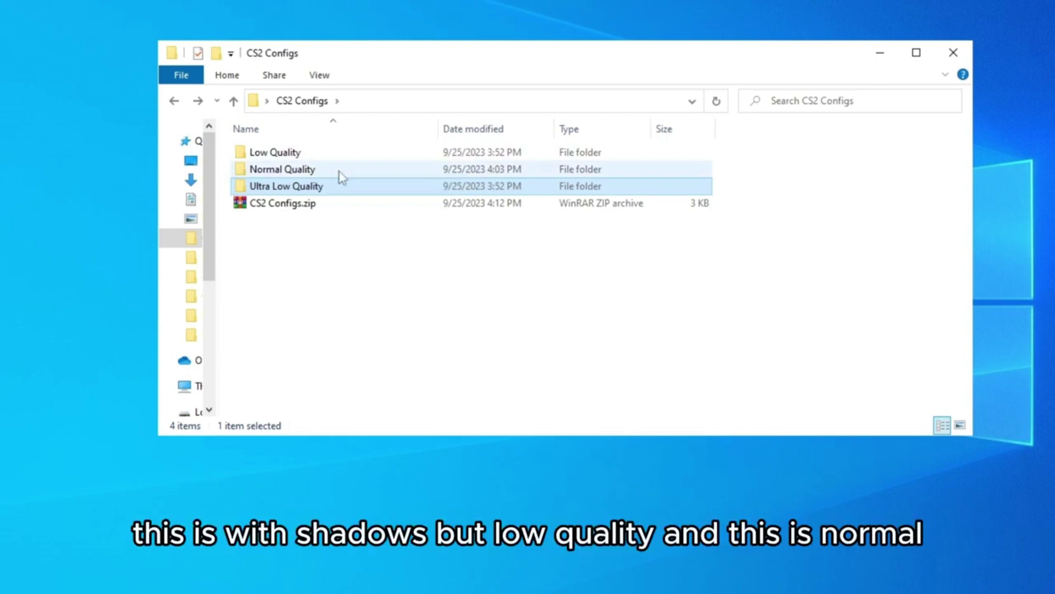
left_click(394, 269)
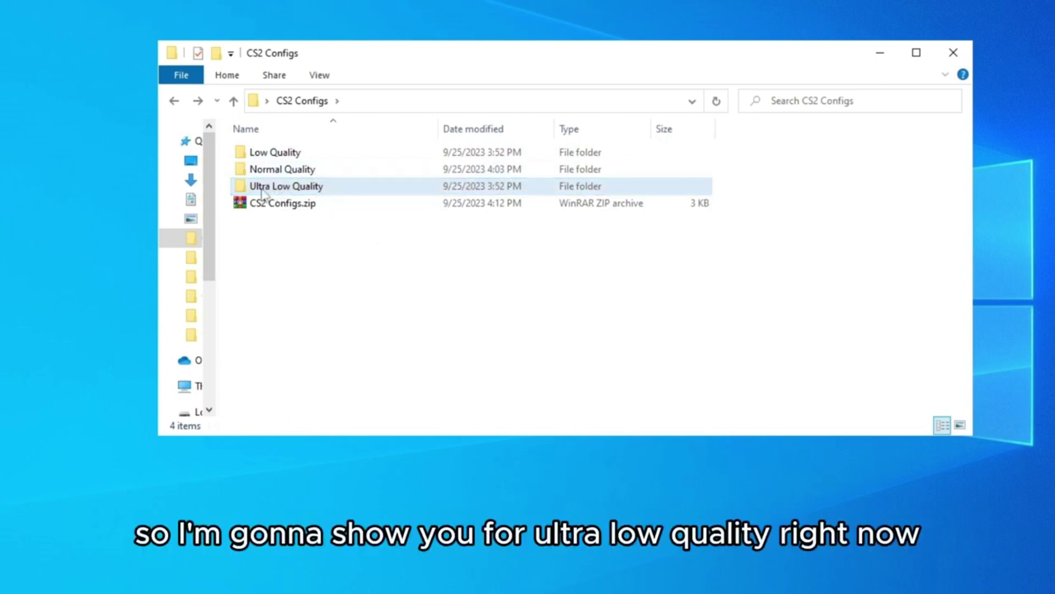
double_click(369, 190)
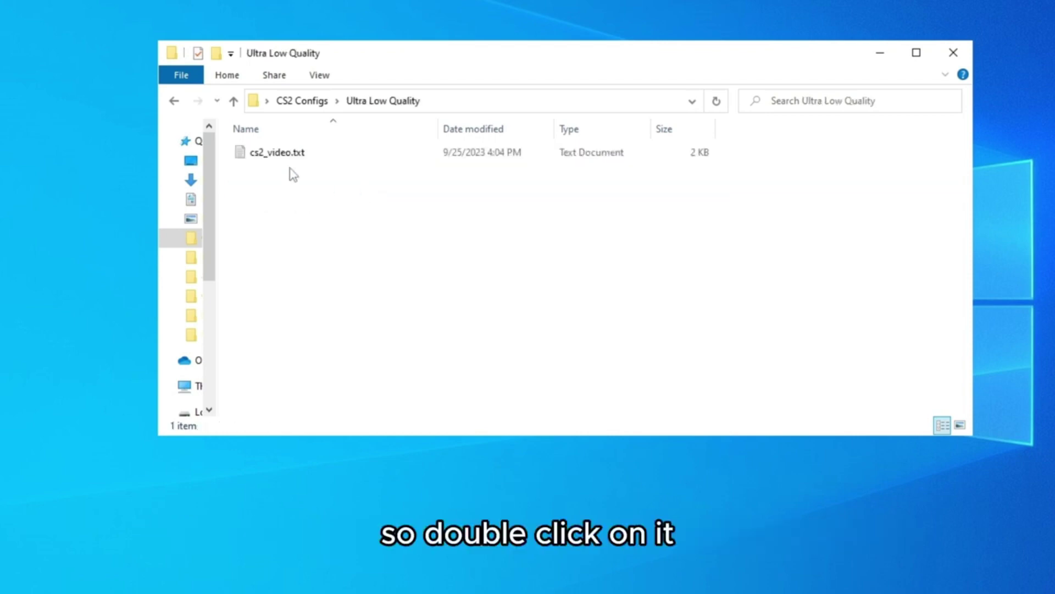
left_click_drag(445, 247, 275, 144)
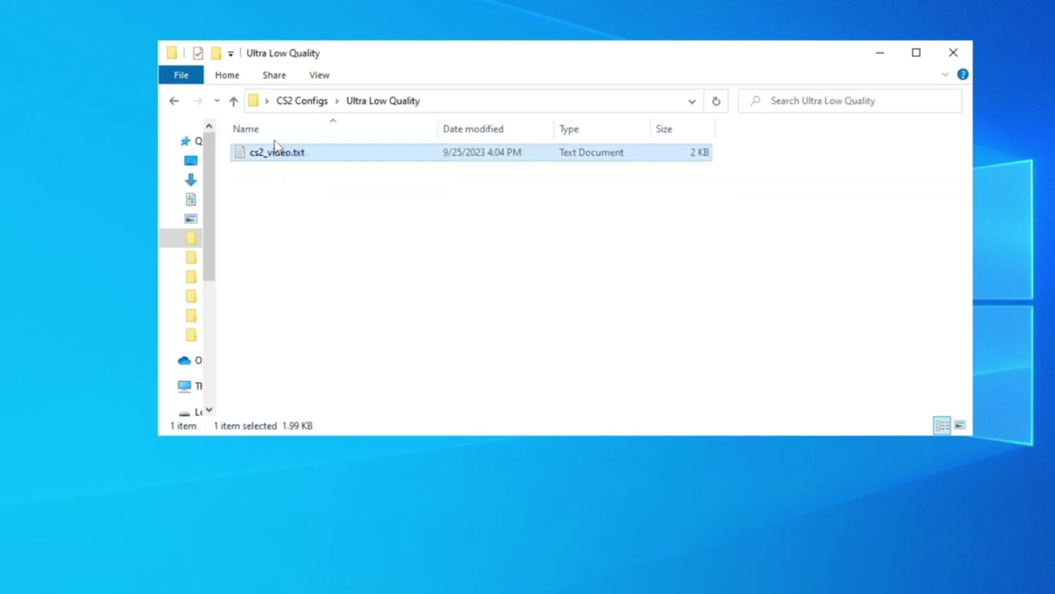
- Open the Ultra Low Quality template and the game's existing cs2_video.txt side by side
double_click(309, 158)
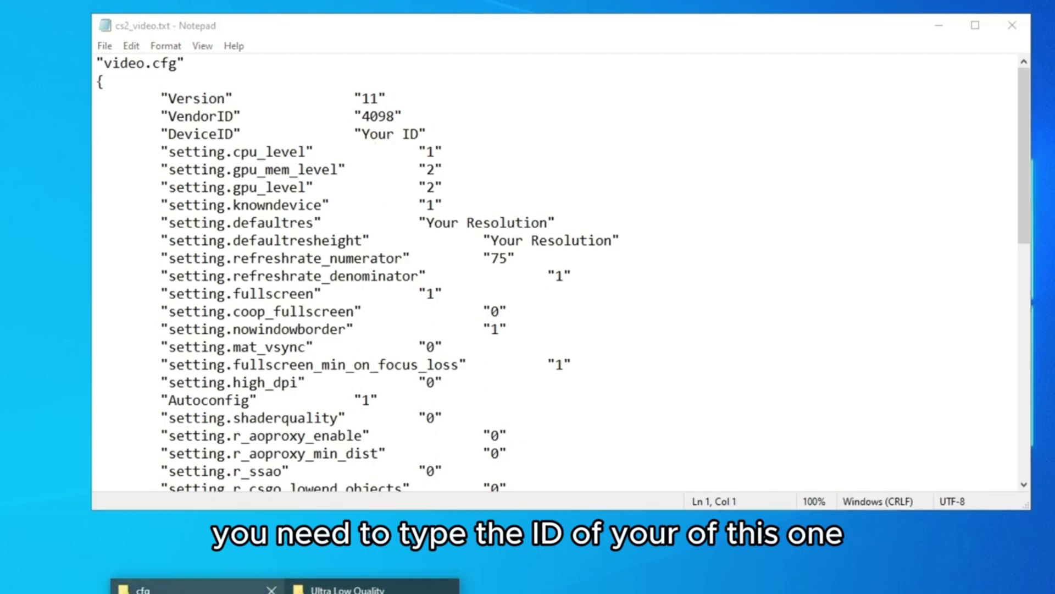
left_click(165, 587)
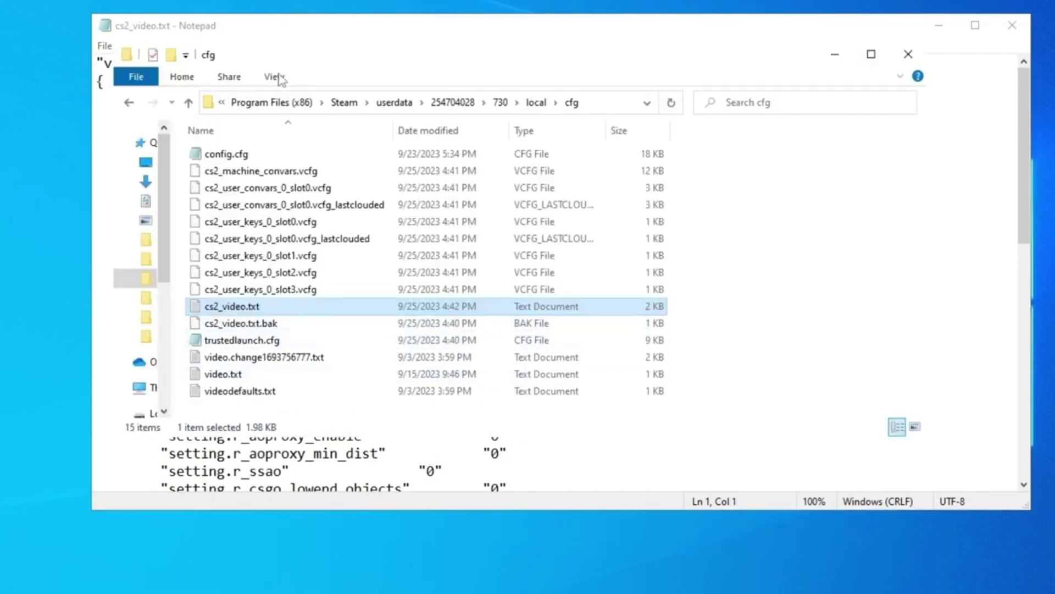
left_click_drag(227, 61, 612, 125)
double_click(657, 368)
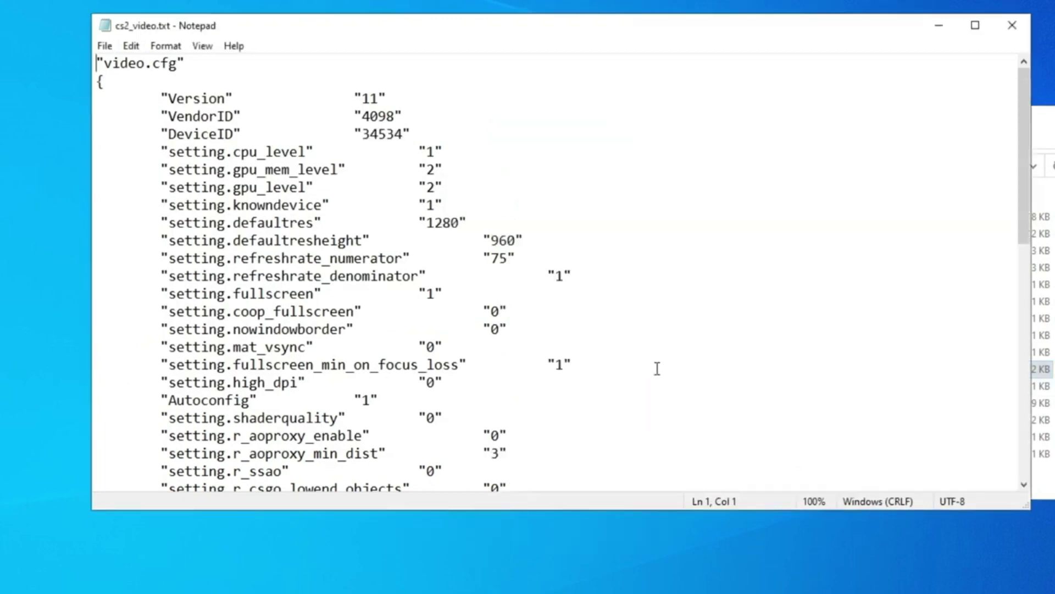
left_click_drag(213, 34, 541, 91)
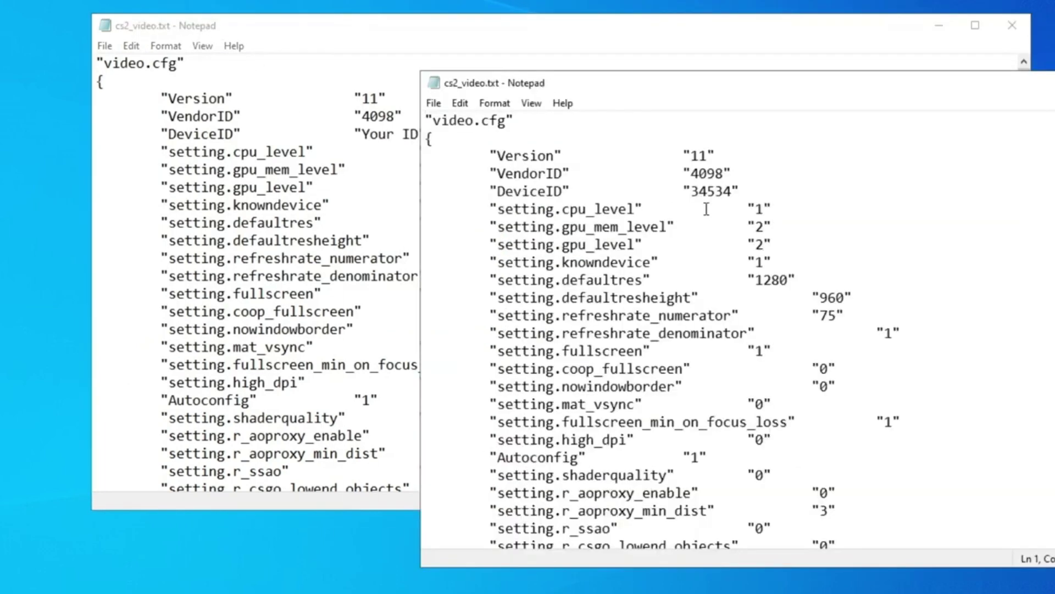
- Copy DeviceID 34534 from the existing file and paste it over the template's Your ID
left_click_drag(733, 190, 693, 191)
key("ctrl+c")
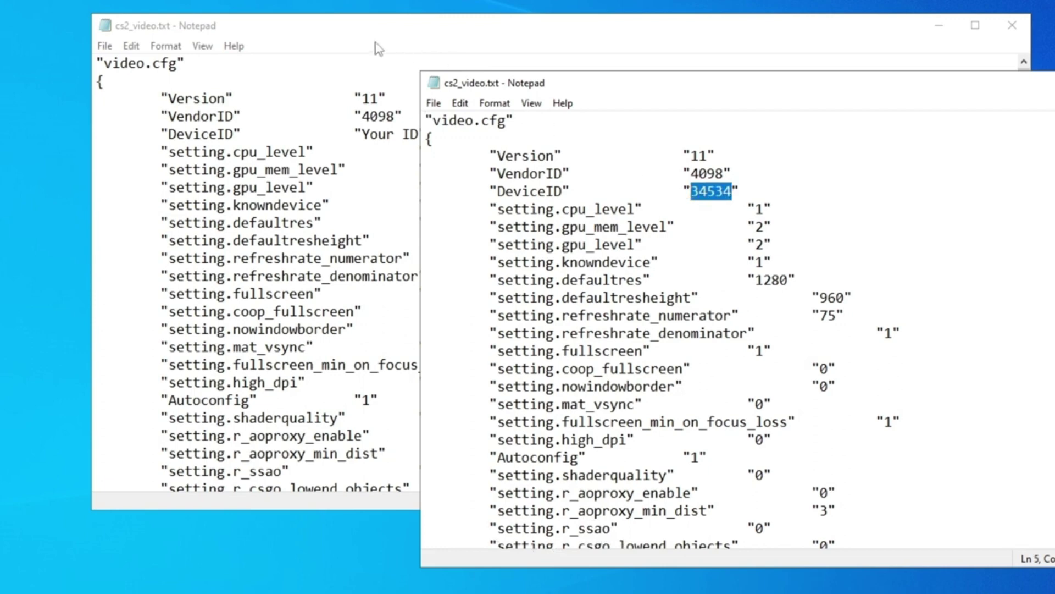
left_click_drag(375, 26, 306, 28)
left_click_drag(354, 141, 296, 134)
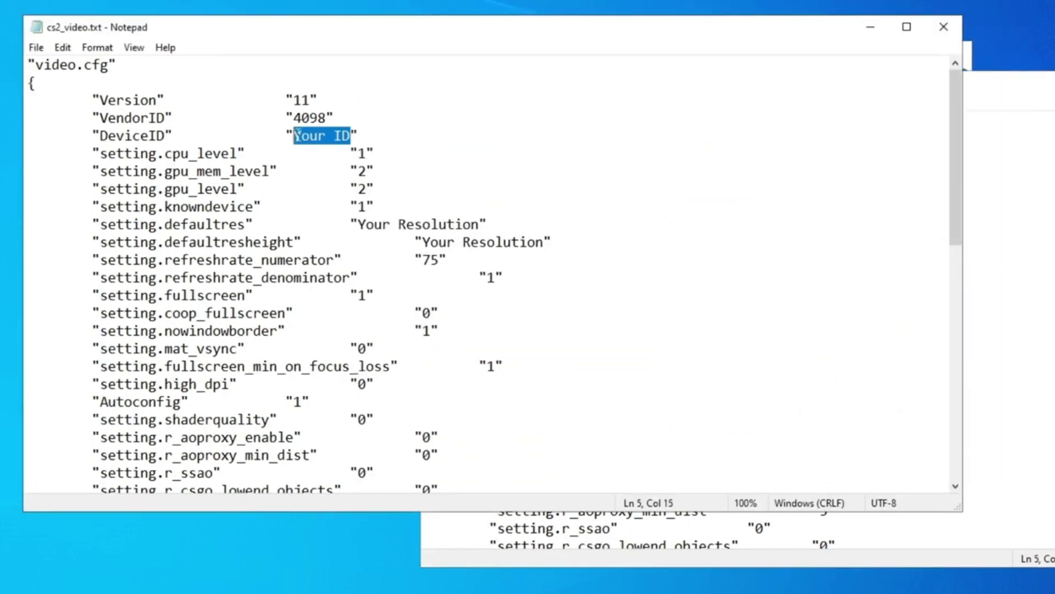
right_click(297, 138)
left_click(340, 202)
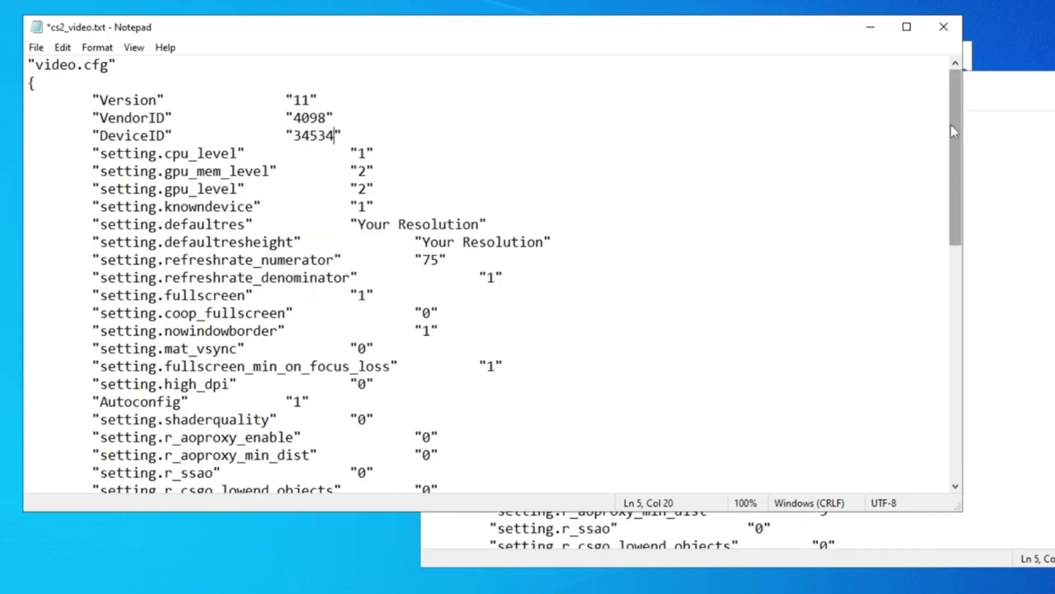
- Set the template's setting.defaultres to 1280
left_click(987, 90)
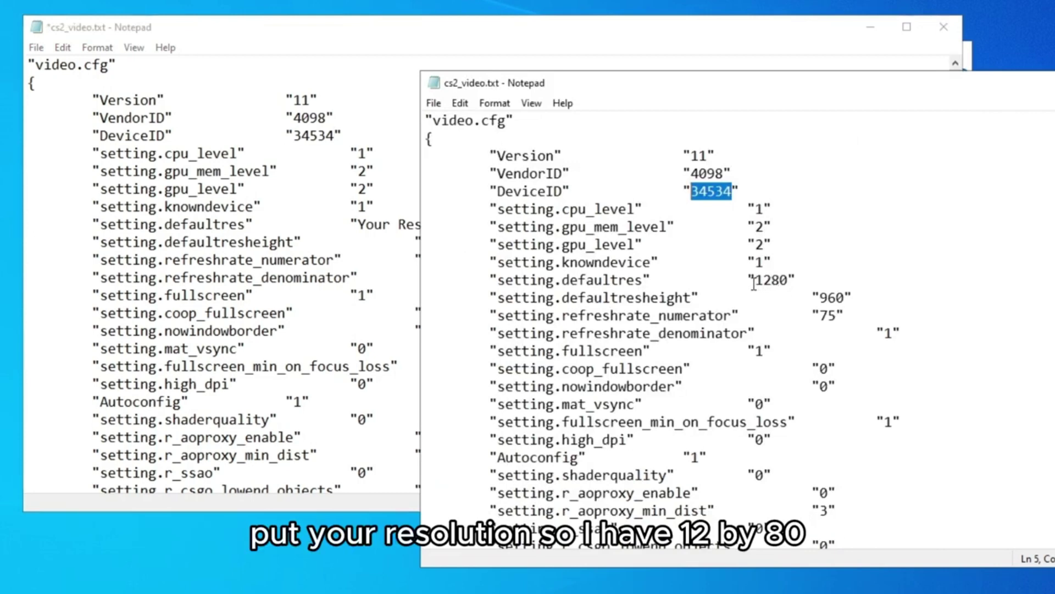
left_click(347, 209)
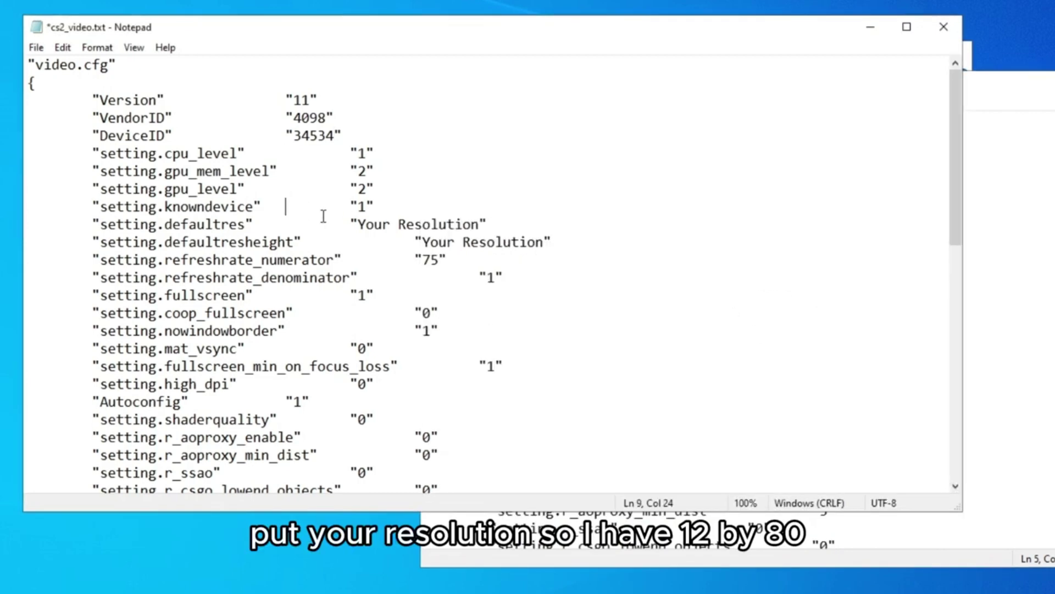
left_click_drag(480, 224, 366, 221)
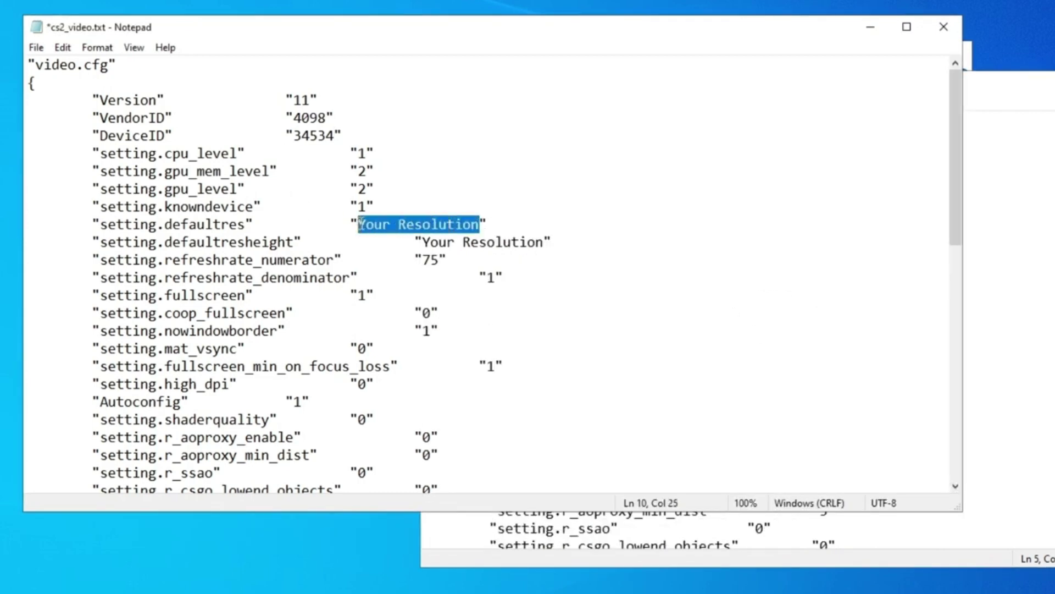
type("1289")
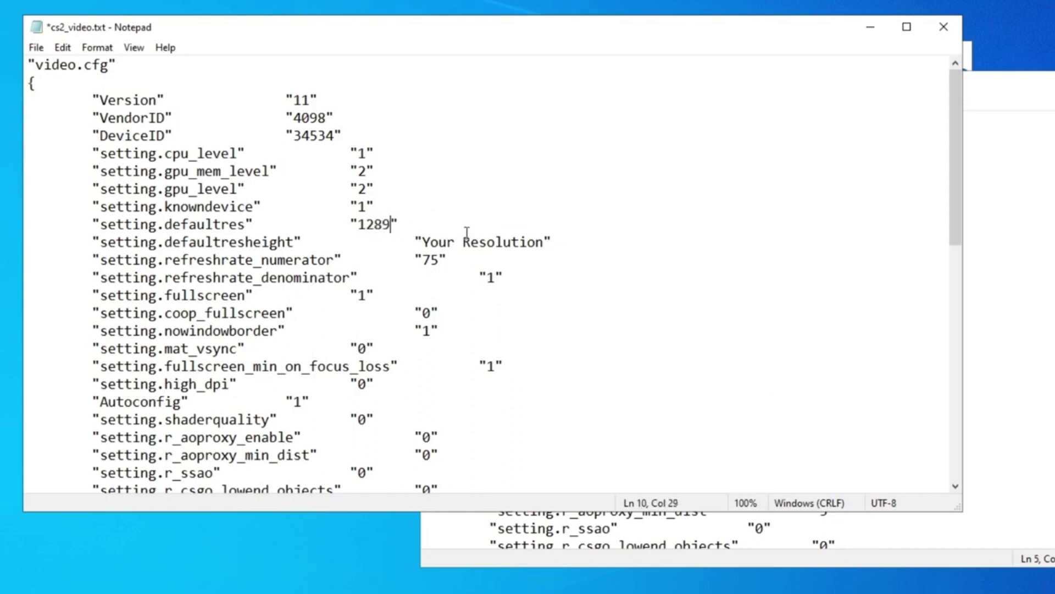
key("BackSpace")
key("BackSpace")
type("80")
- Set setting.defaultresheight to 960 and close the edited template
left_click(1021, 107)
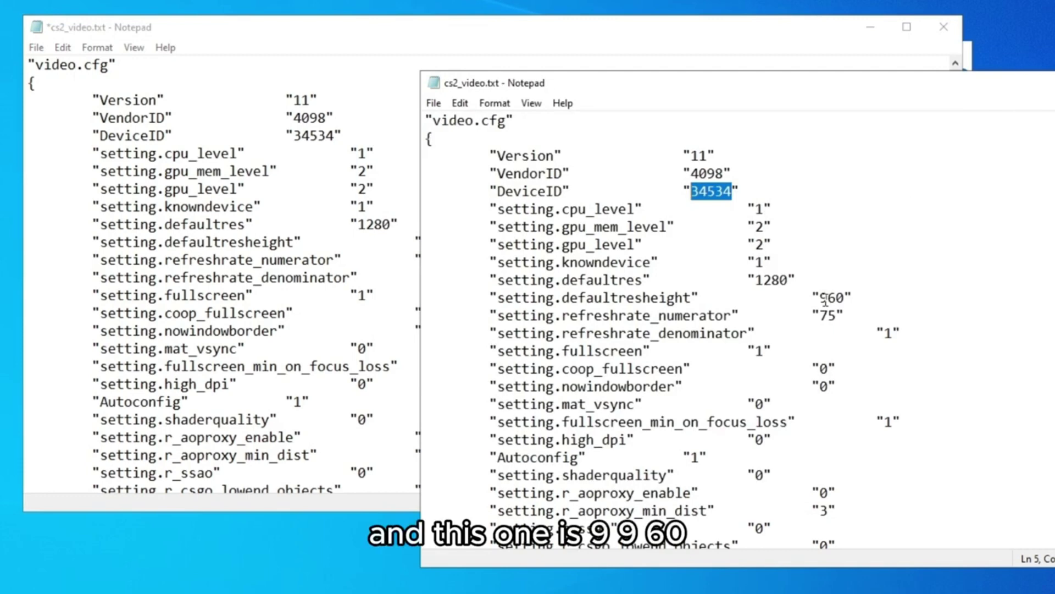
left_click(390, 267)
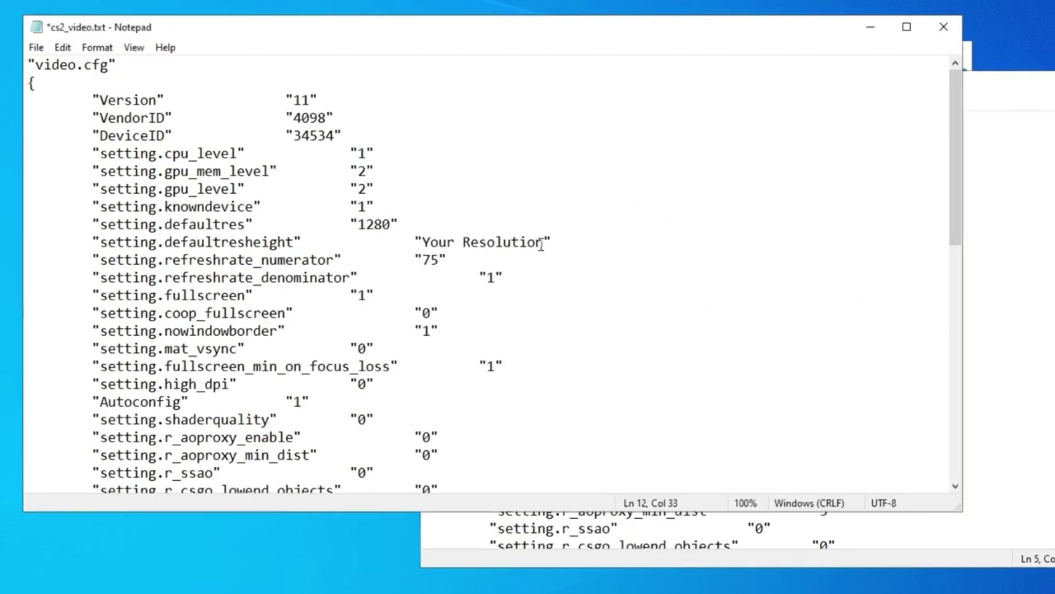
left_click_drag(542, 245, 425, 245)
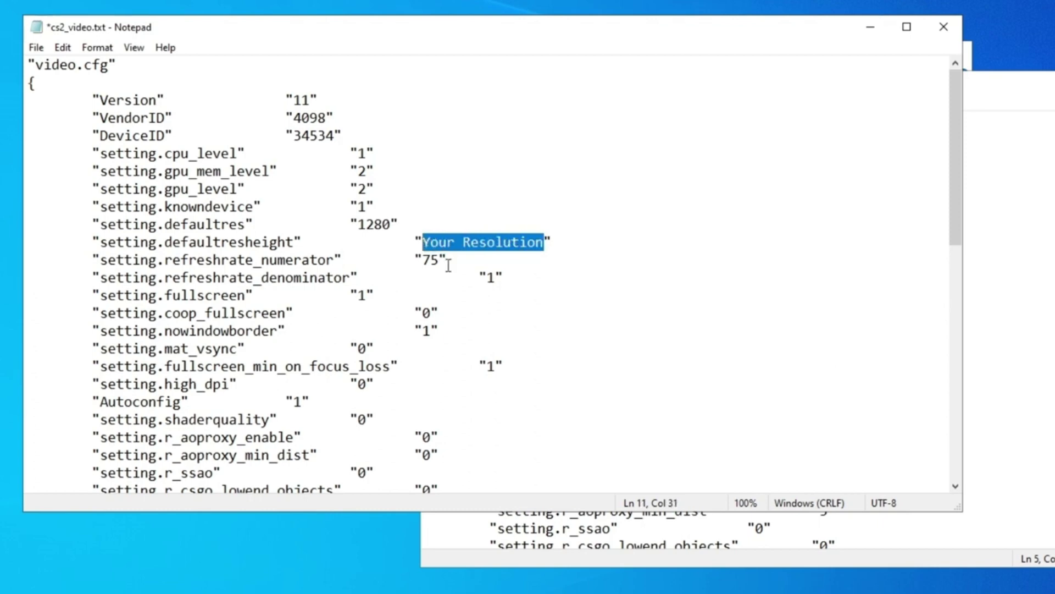
type("960")
left_click(943, 26)
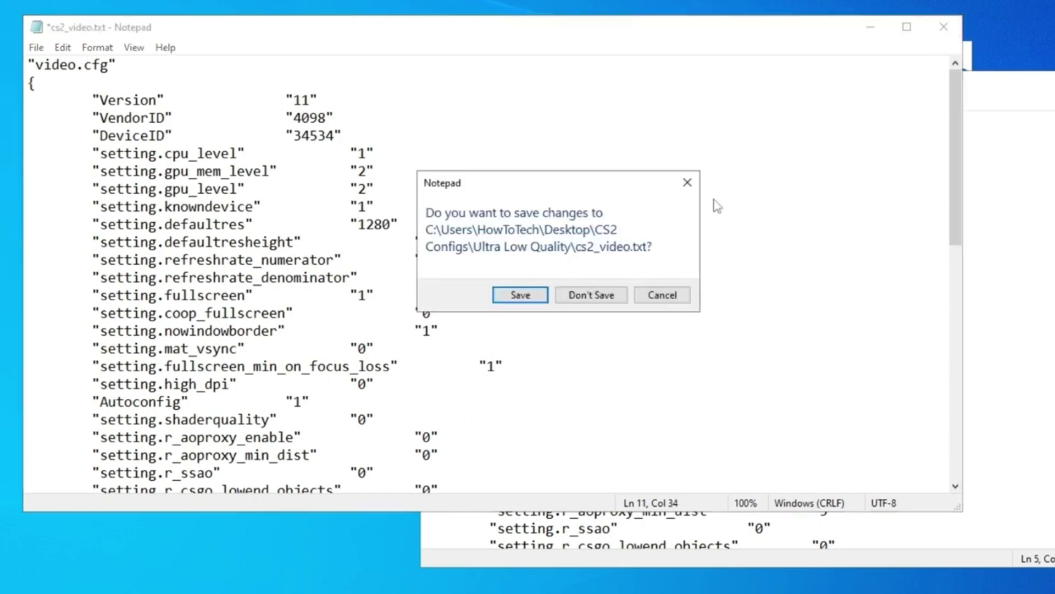
- Save the edited template and close the existing settings file
left_click(536, 298)
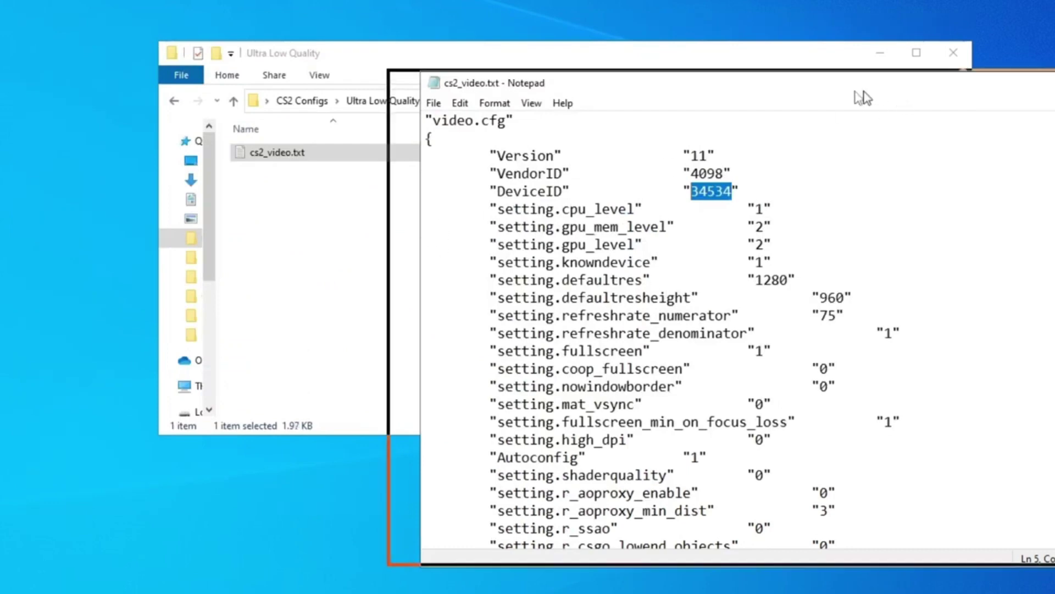
left_click_drag(516, 83, 73, 85)
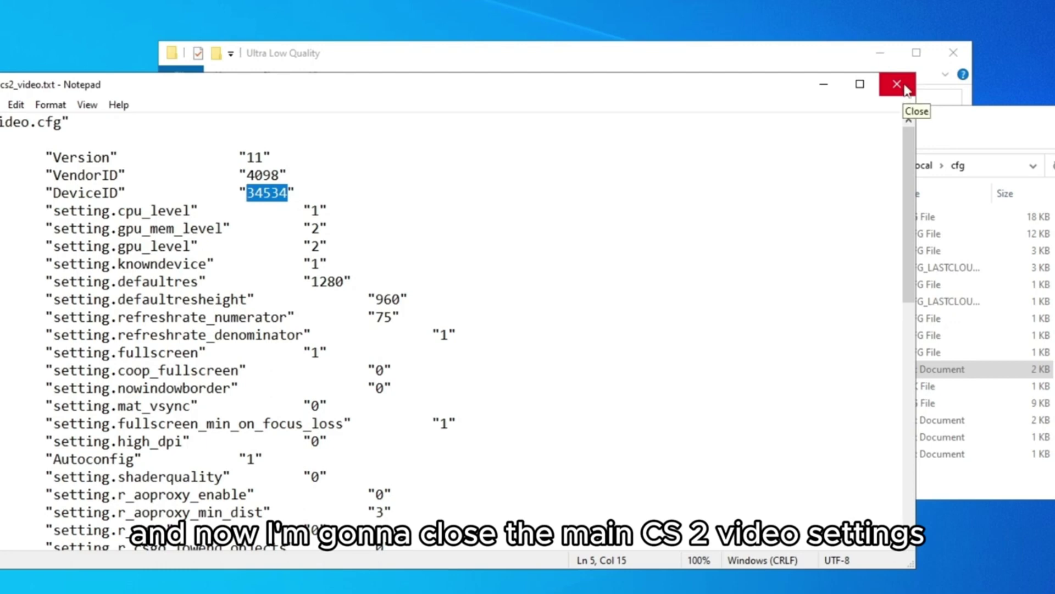
left_click(906, 87)
- Copy the Ultra Low Quality cs2_video.txt and paste it into the Steam cfg window
left_click(308, 156)
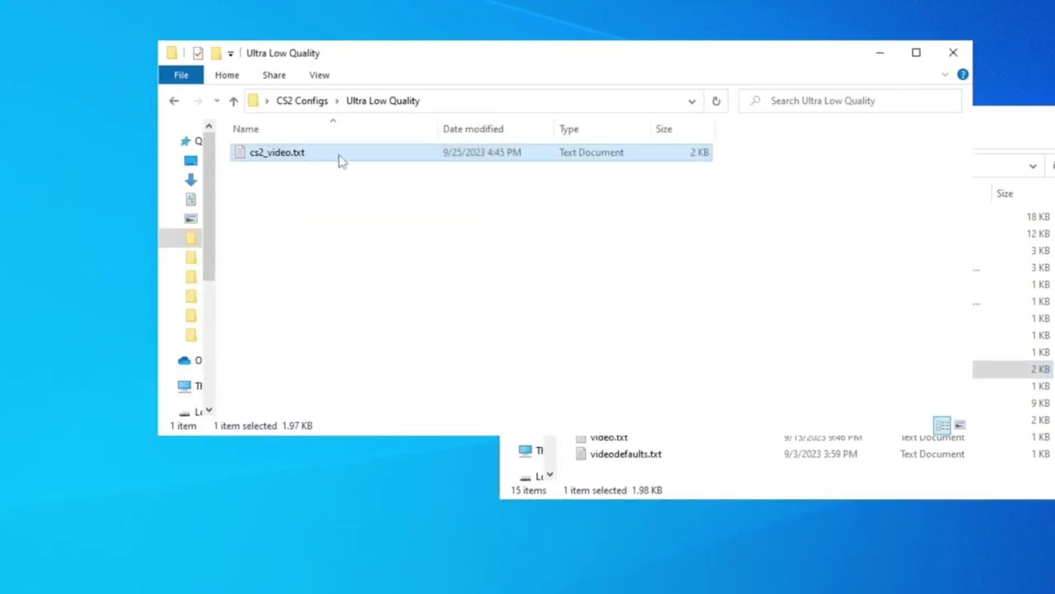
right_click(314, 160)
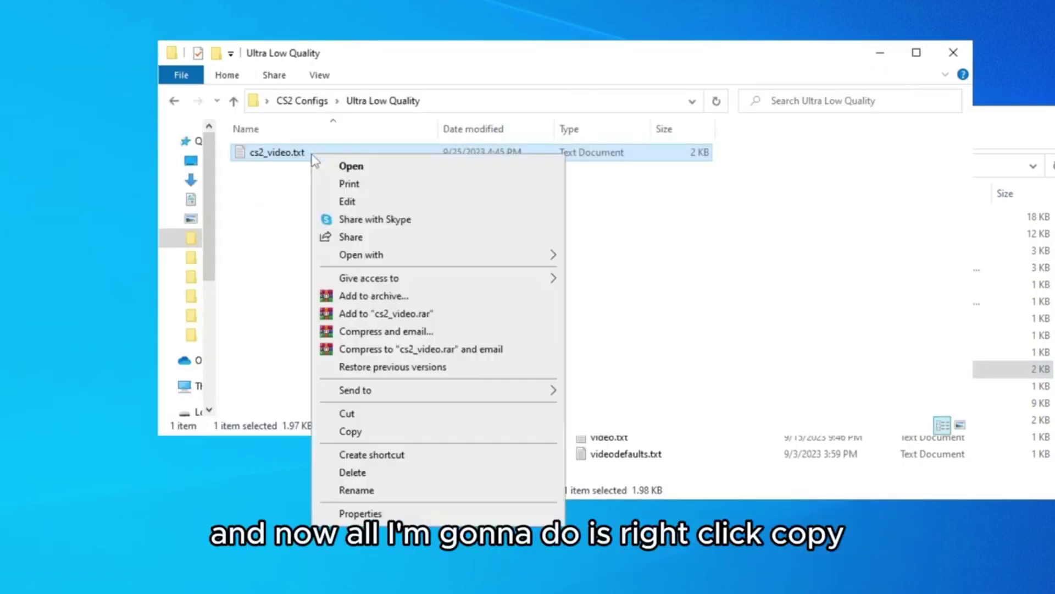
left_click(371, 432)
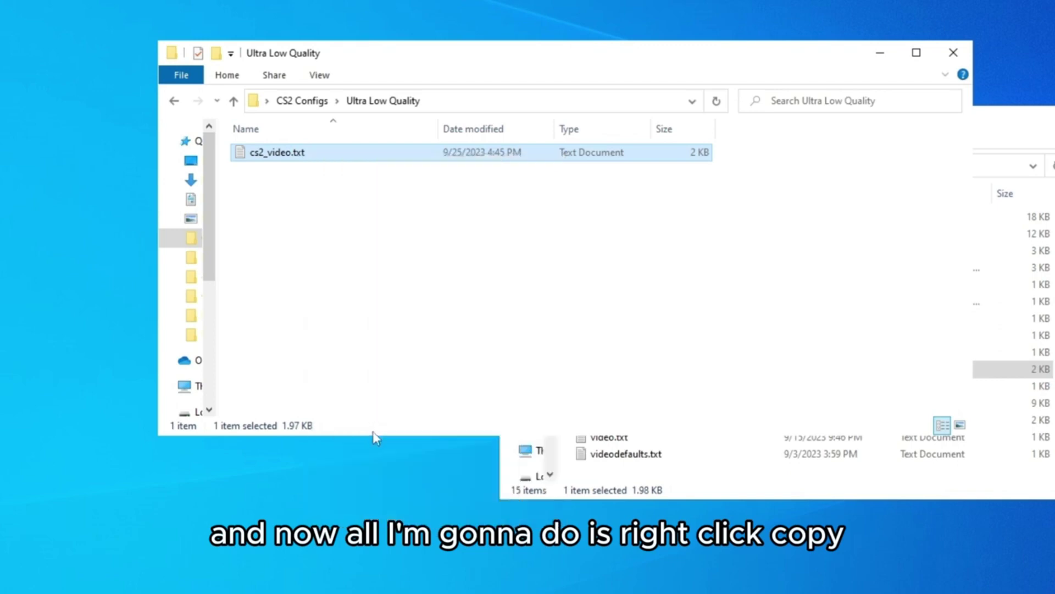
key("alt+Tab")
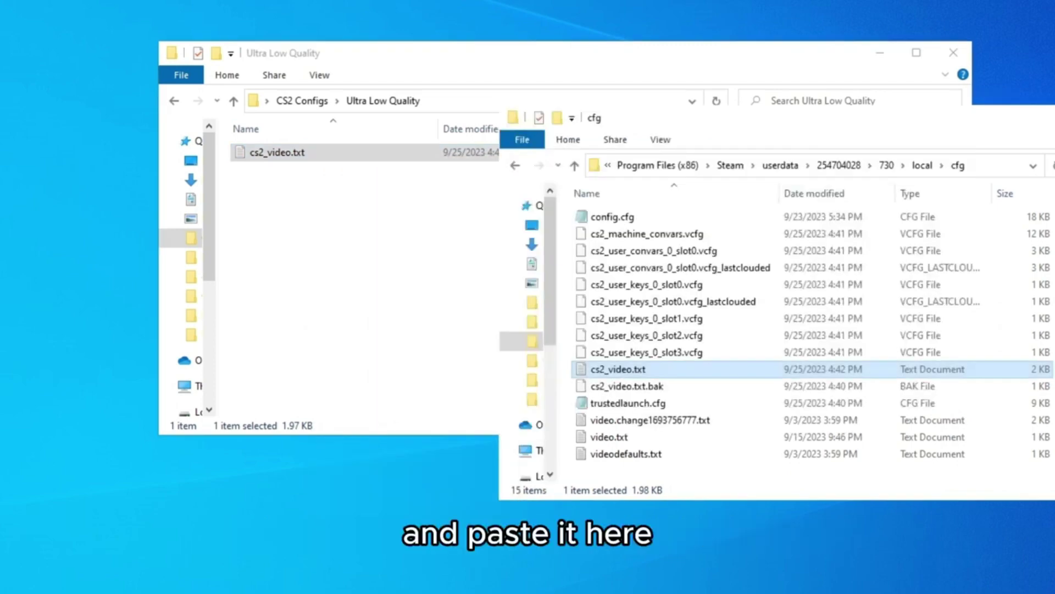
key("ctrl+v")
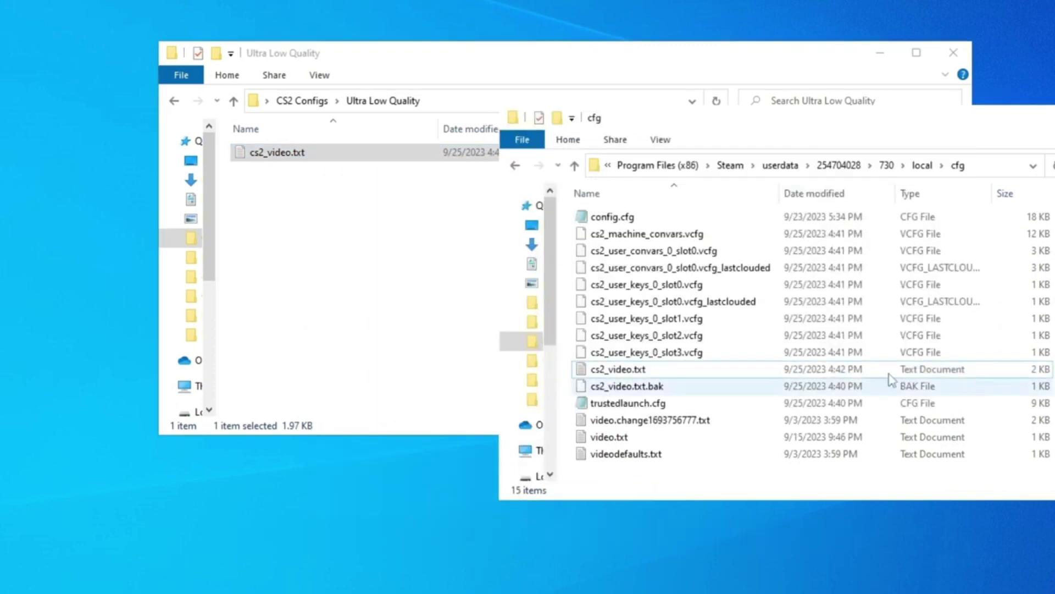
- Copy the game's existing cs2_video.txt and return to the CS2 Configs folder
left_click(640, 372)
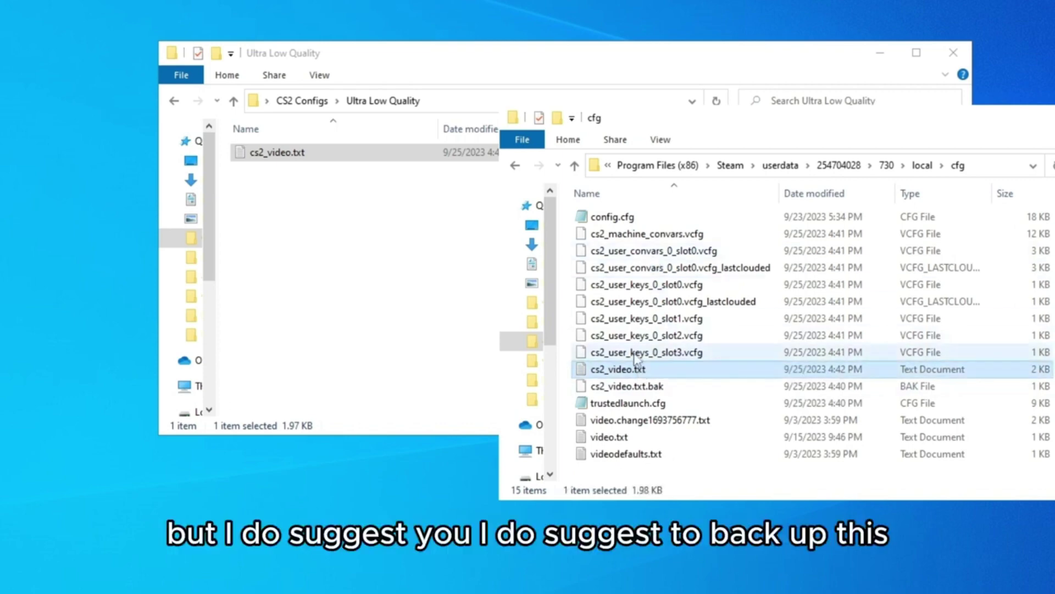
right_click(610, 370)
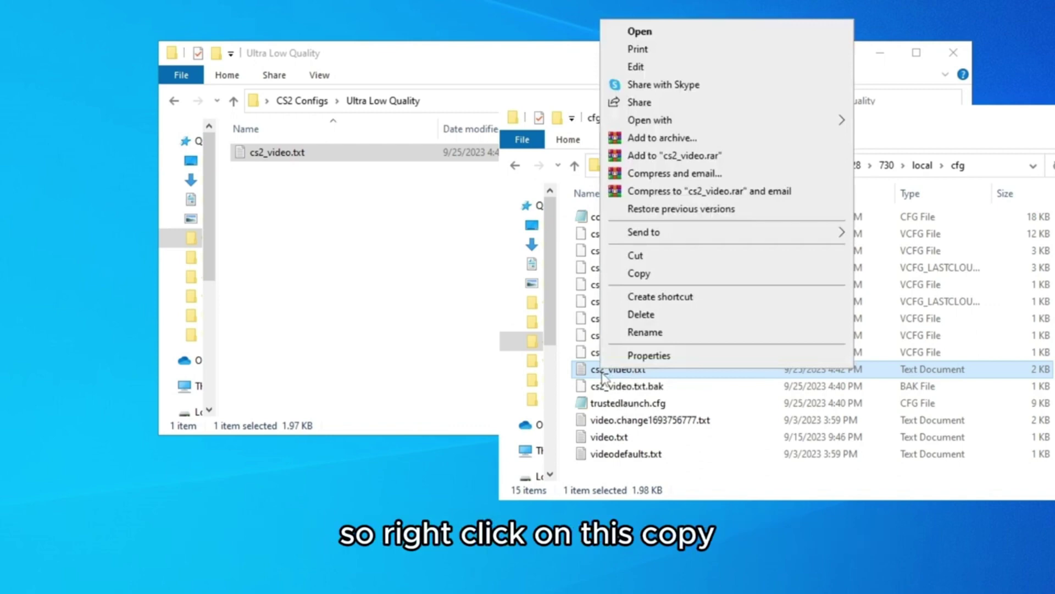
left_click(639, 273)
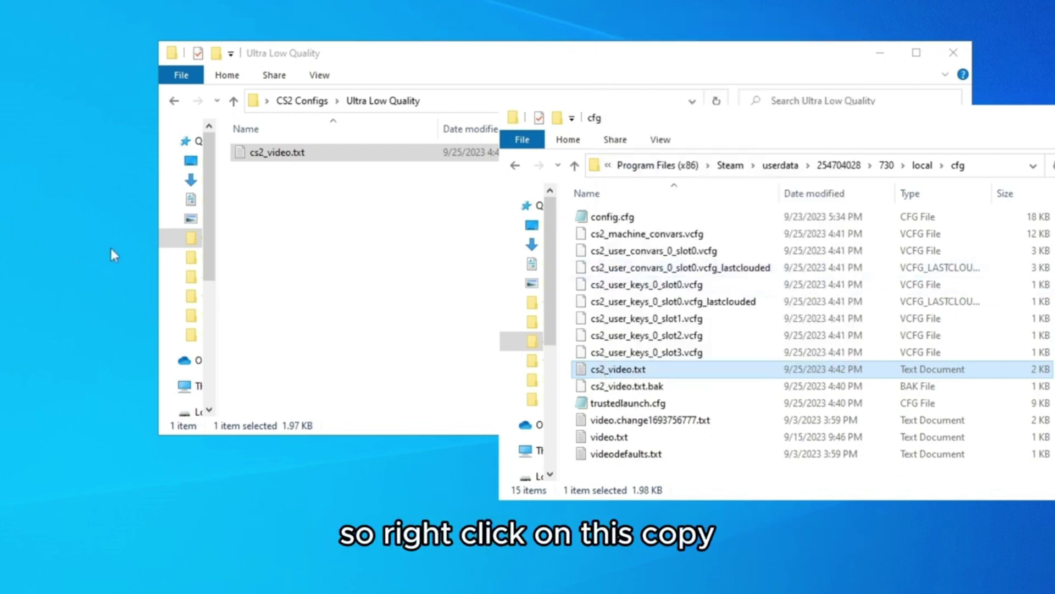
right_click(144, 126)
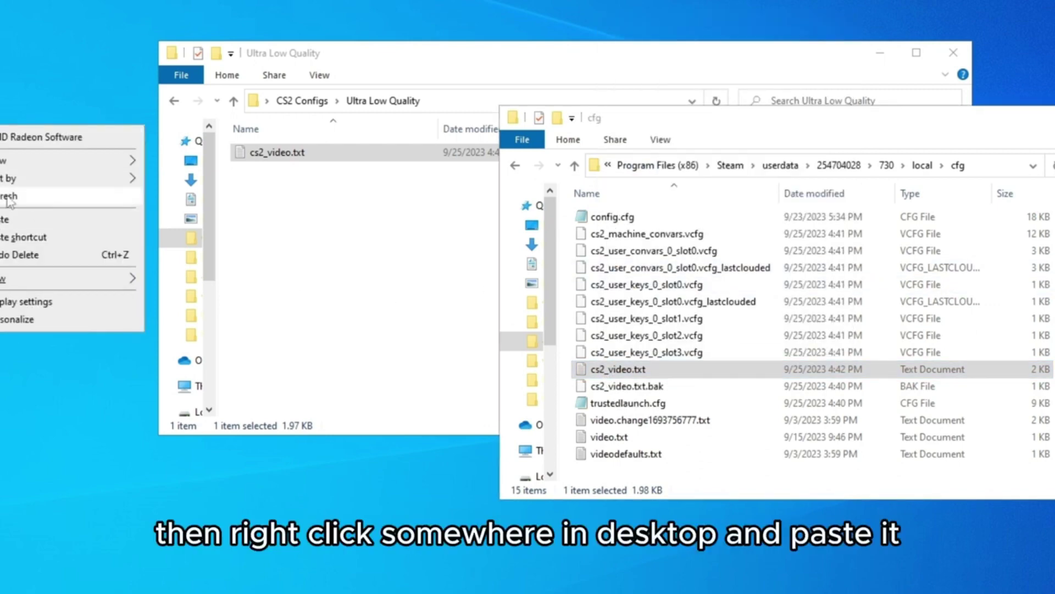
left_click(266, 221)
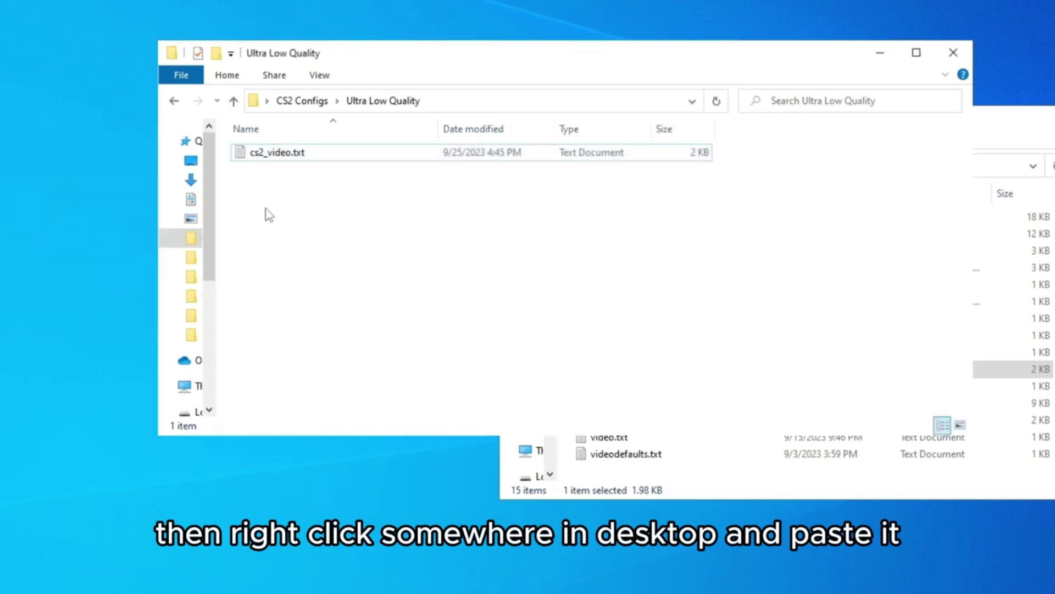
left_click(174, 101)
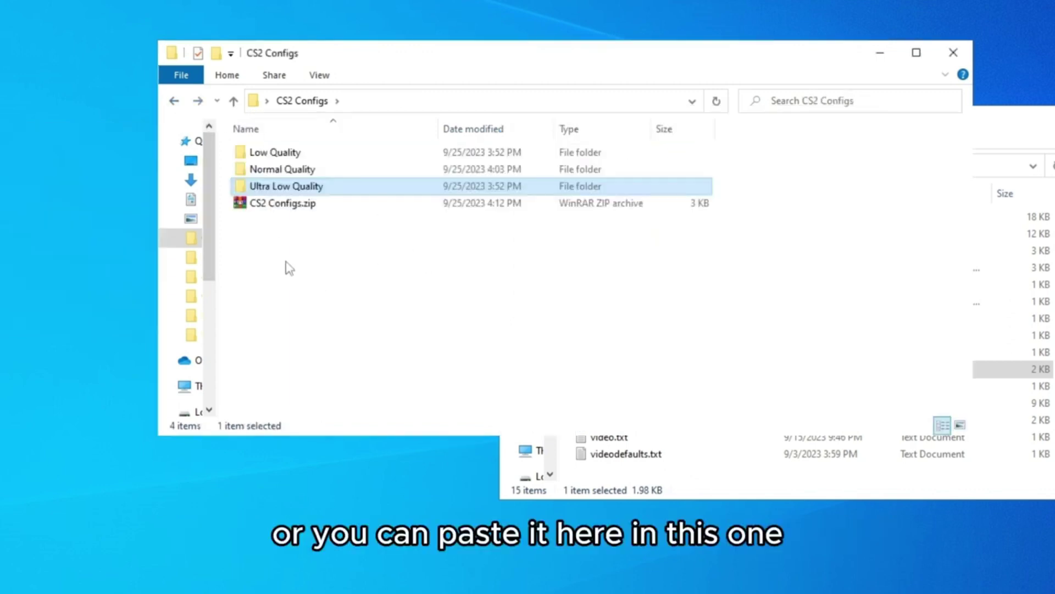
- Paste a backup of the game's existing cs2_video.txt into the CS2 Configs folder
left_click(709, 472)
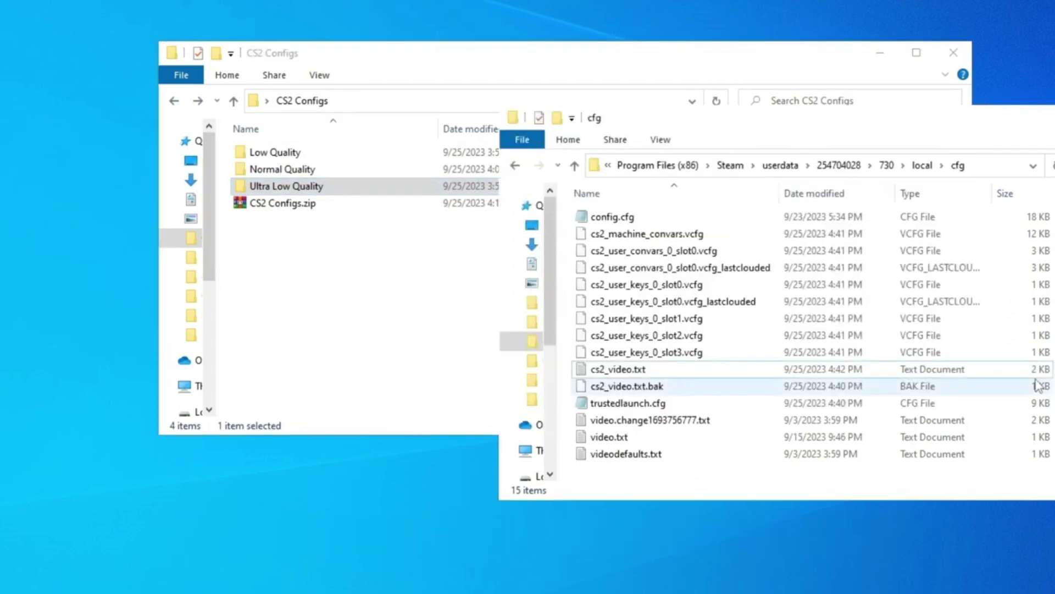
left_click(651, 373)
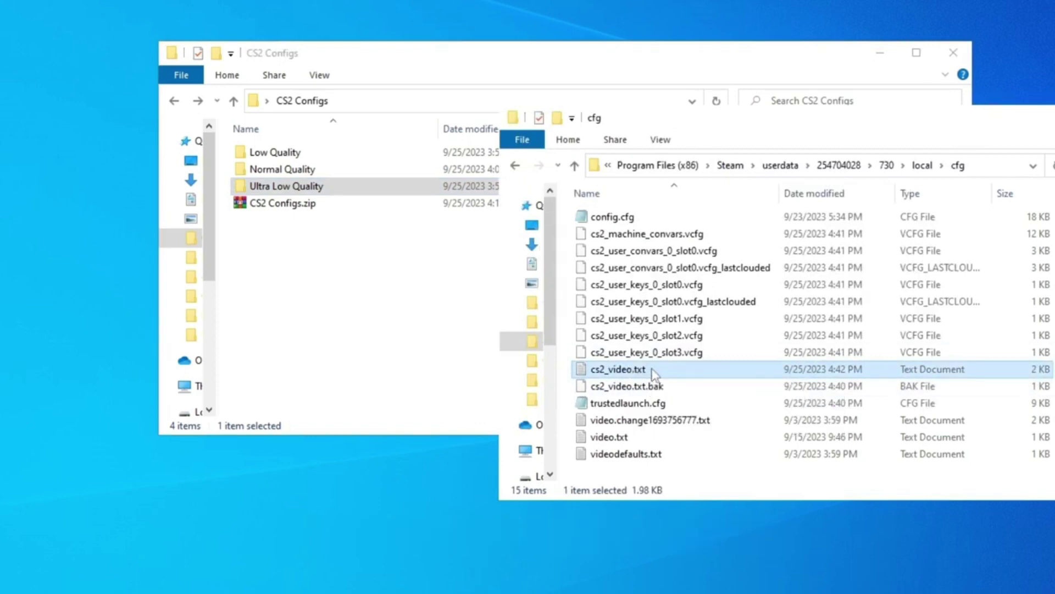
right_click(652, 372)
left_click(694, 273)
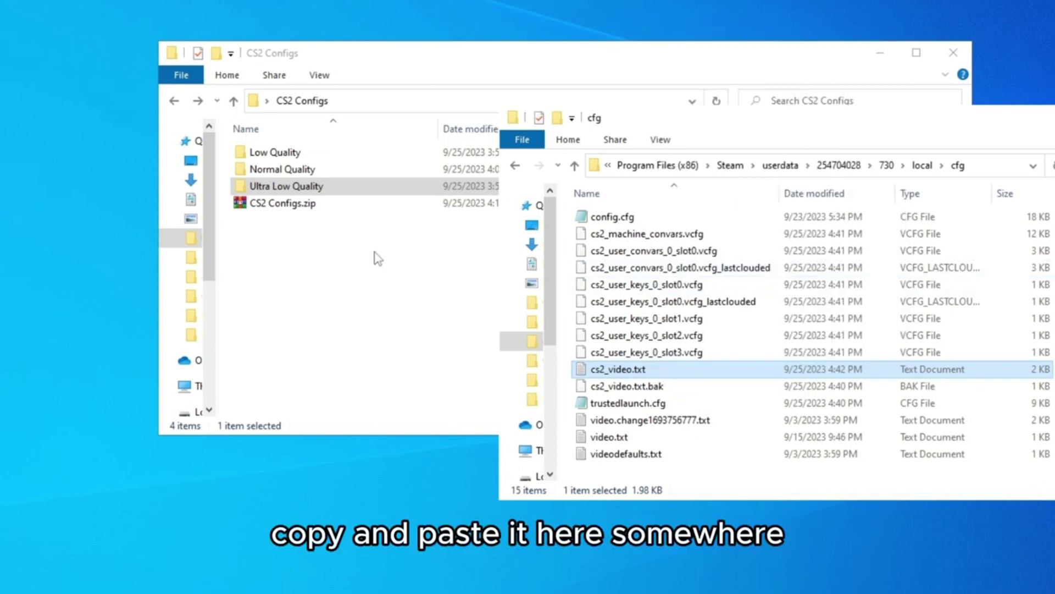
left_click(286, 264)
right_click(288, 264)
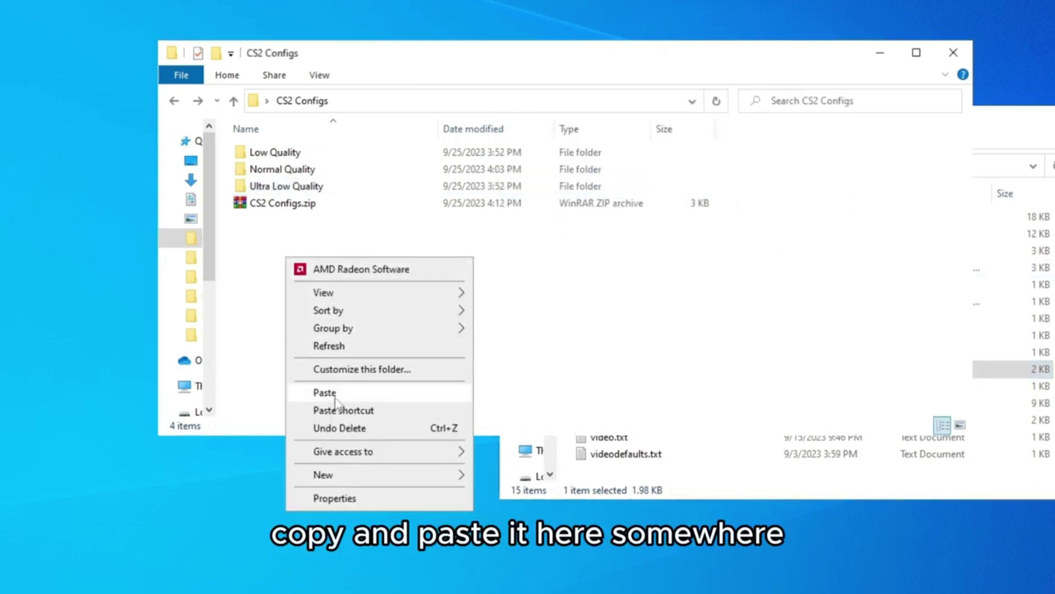
left_click(314, 391)
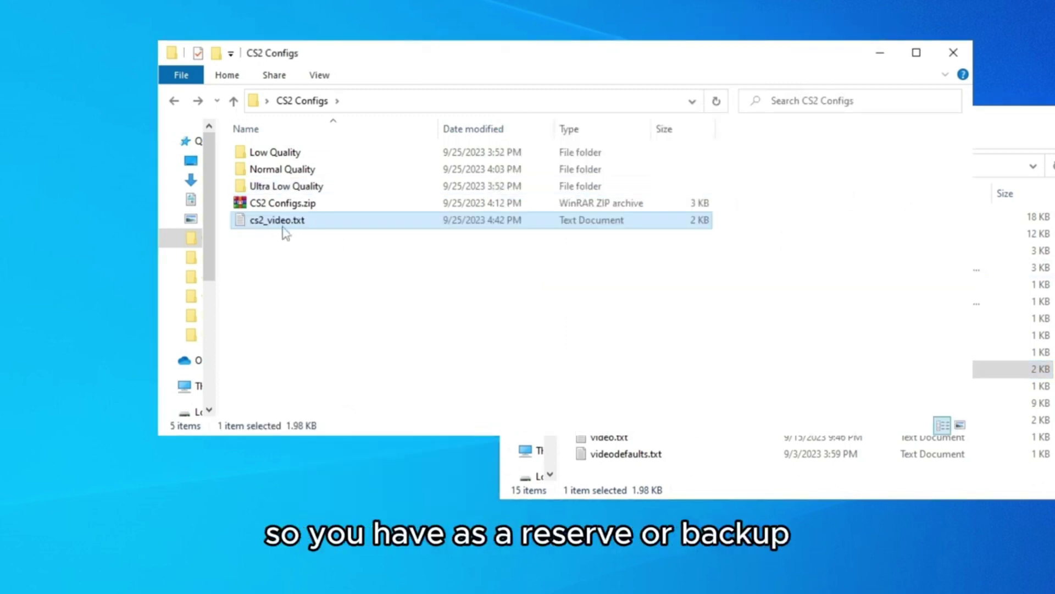
left_click(309, 301)
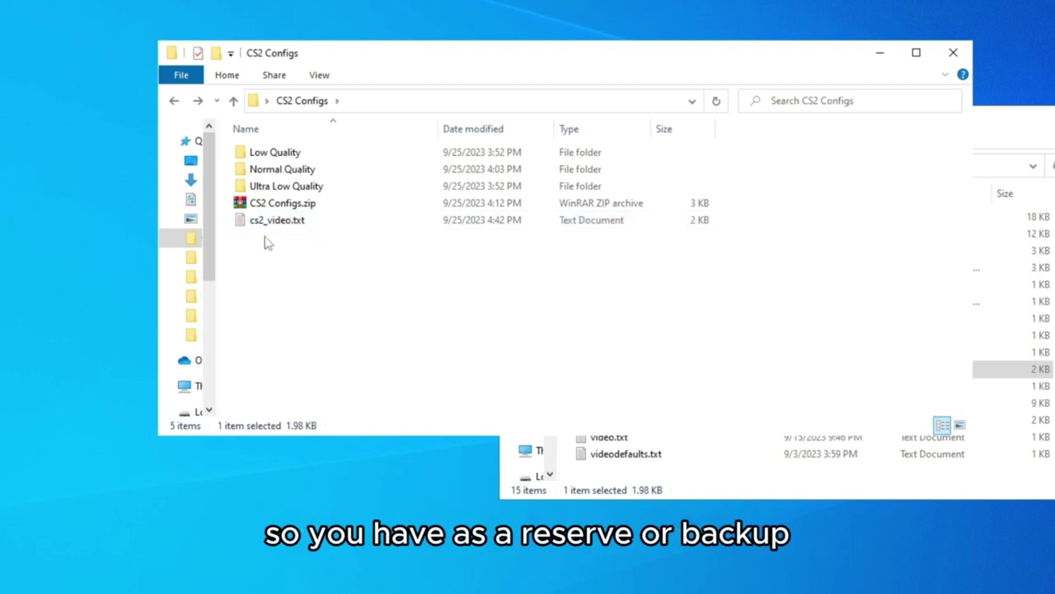
double_click(325, 188)
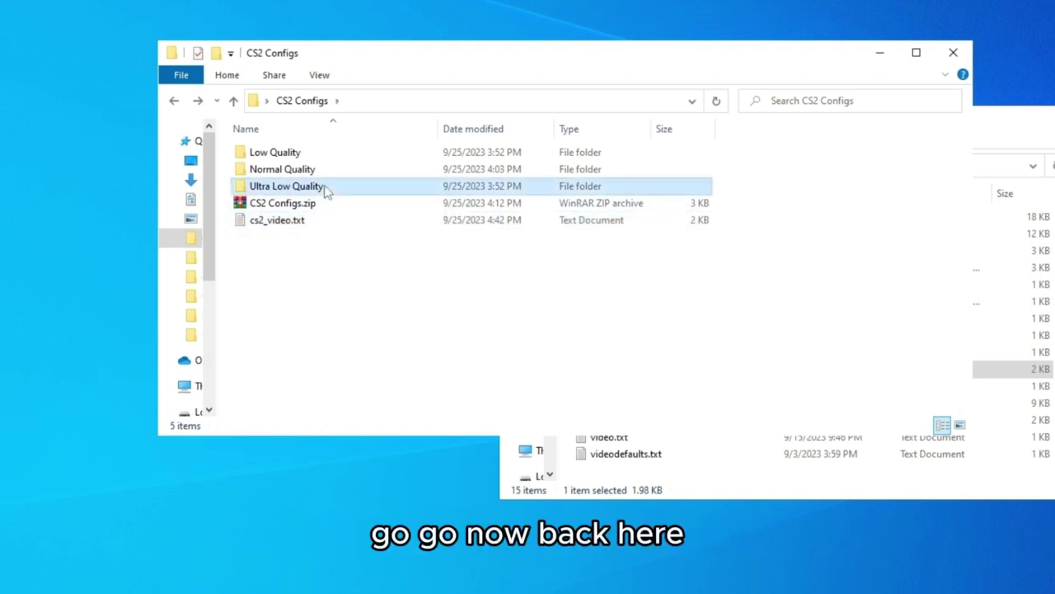
- Replace cs2_video.txt in Steam's cfg folder with the Ultra Low Quality copy, then minimize both Explorer windows
left_click(284, 154)
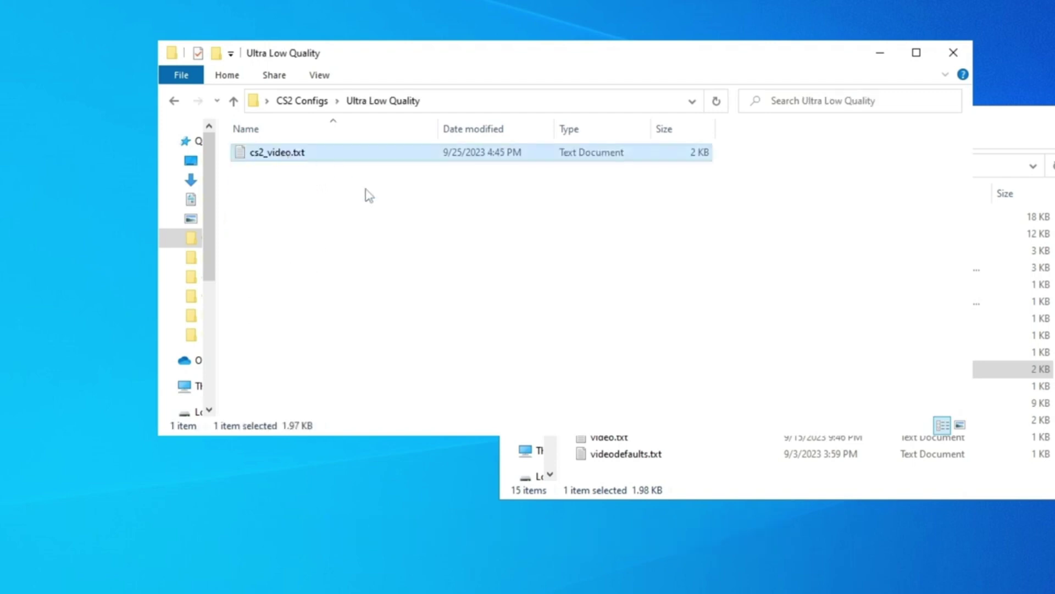
right_click(314, 157)
left_click(391, 426)
key("alt+Tab")
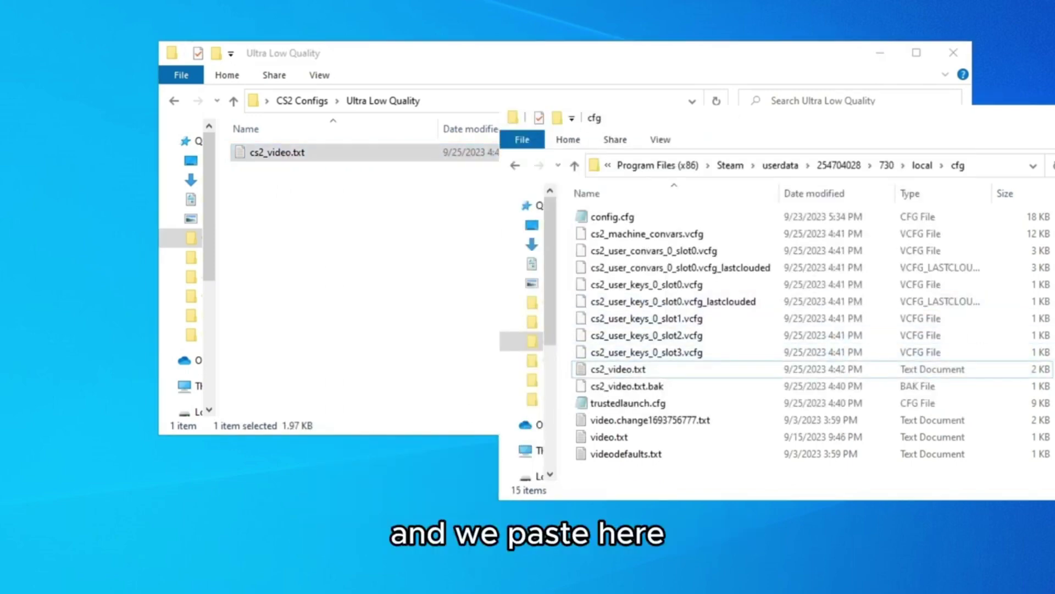
key("ctrl+v")
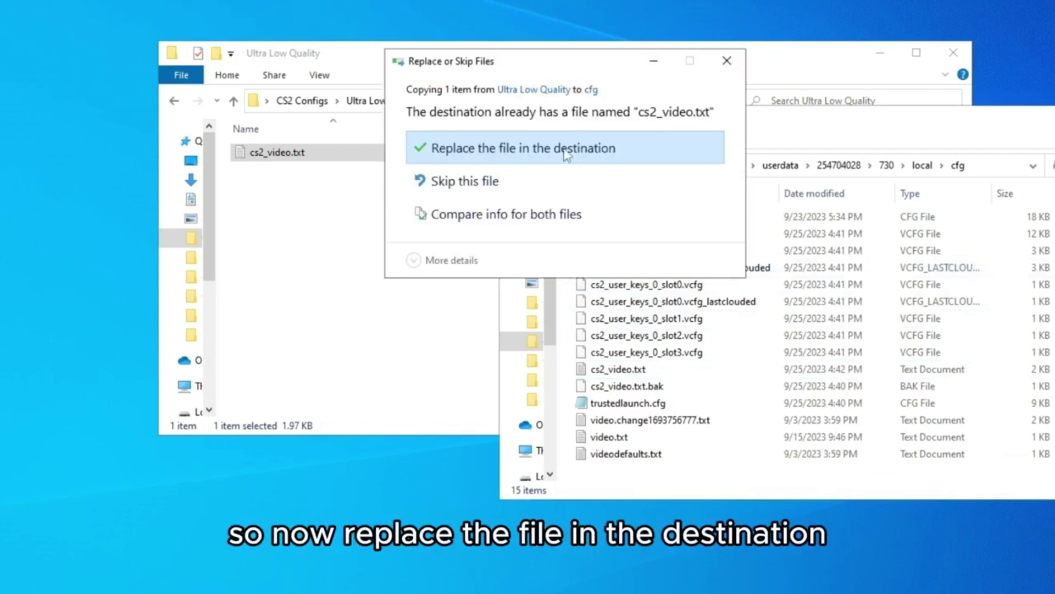
left_click(645, 147)
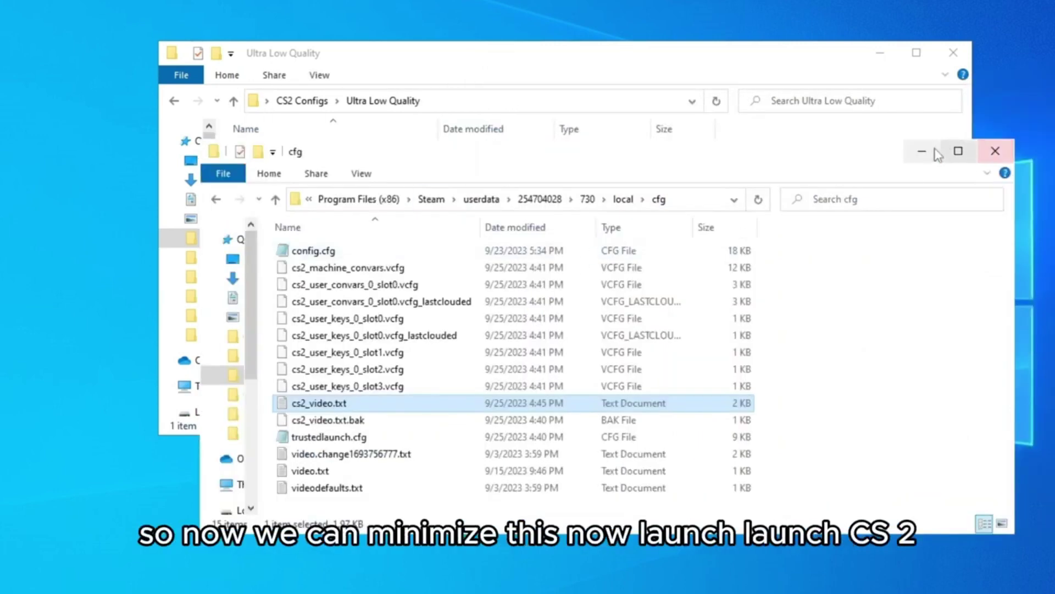
left_click(921, 151)
left_click(880, 53)
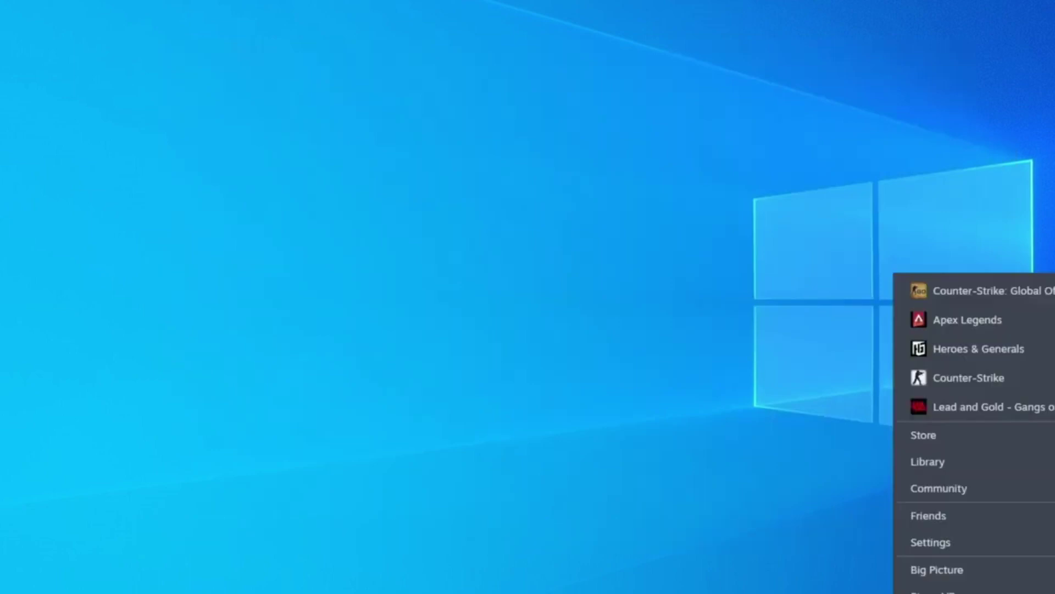
- Launch Counter-Strike from the recent games list in Steam's tray menu
left_click(946, 290)
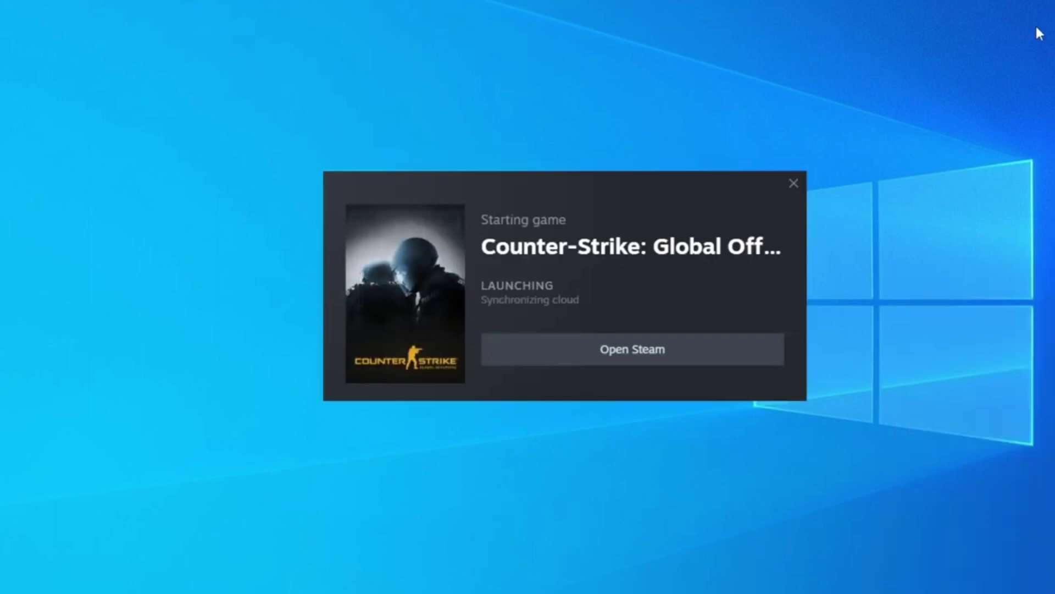